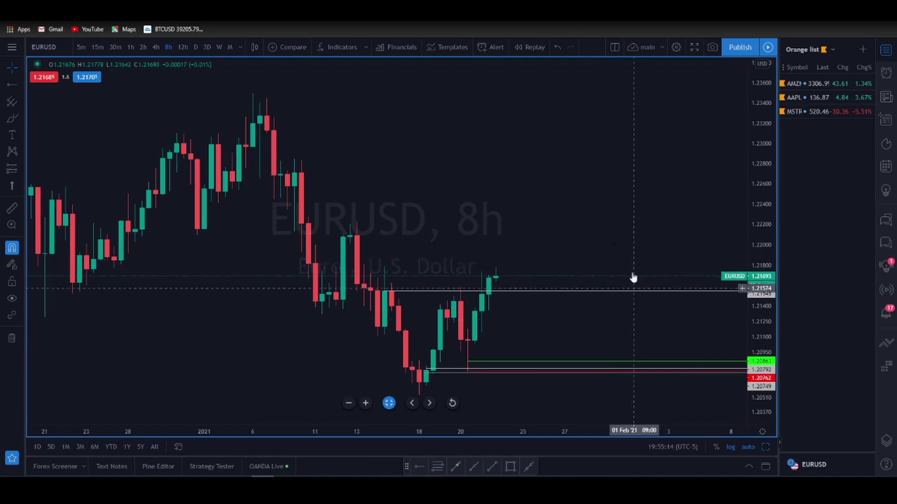
# Switch the watchlist from the Orange list to the Green list and open the DXY chart to examine recent price action.
pyautogui.scroll(5, 571, 228)
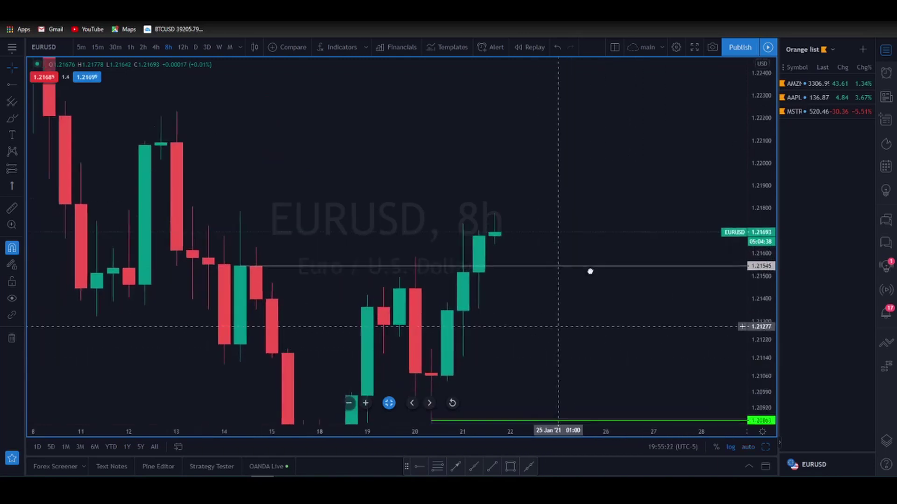
pyautogui.scroll(3, 577, 233)
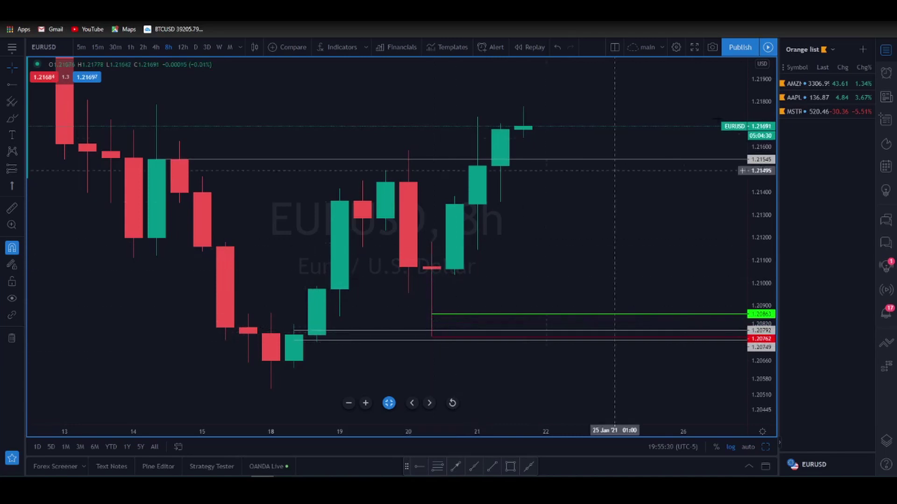
pyautogui.click(801, 49)
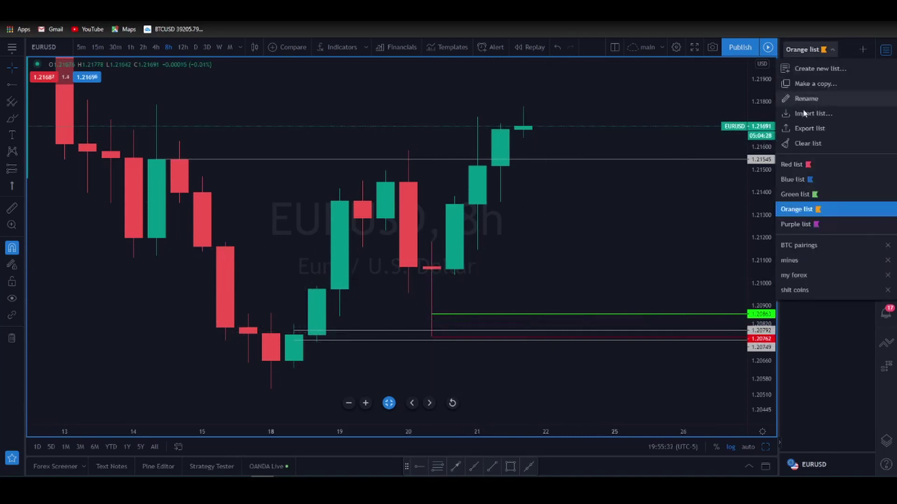
pyautogui.click(792, 196)
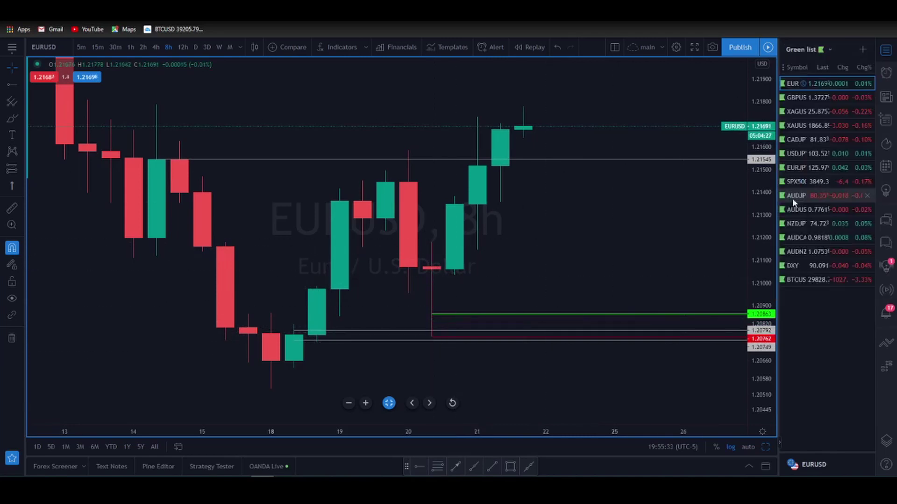
pyautogui.click(794, 266)
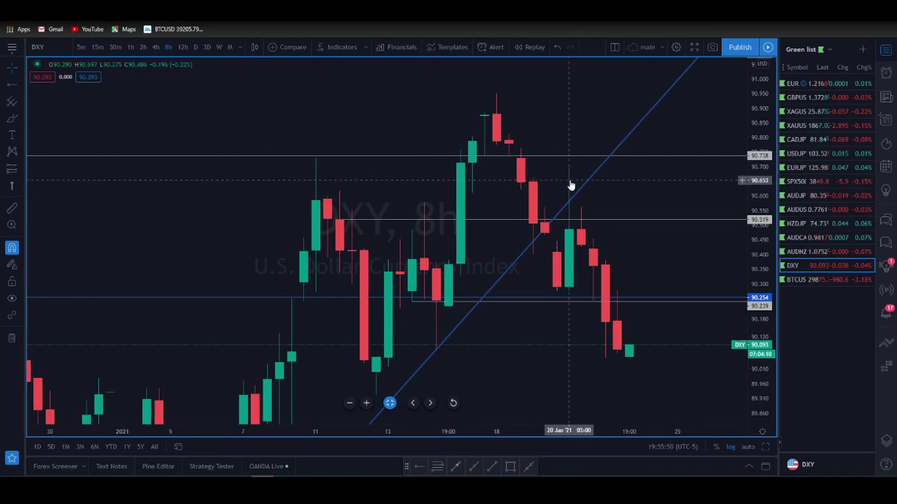
pyautogui.scroll(3, 570, 186)
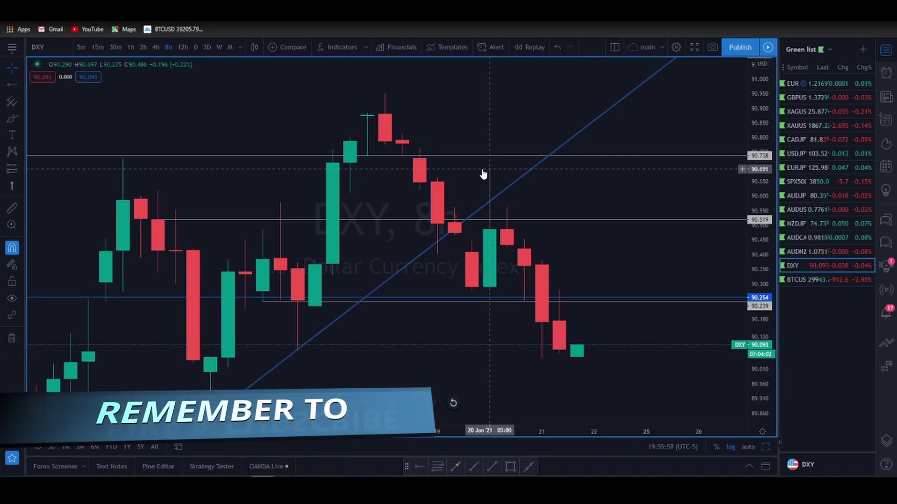
pyautogui.moveTo(483, 174); pyautogui.dragTo(501, 171)
# Return to the EURUSD chart, set it to the 1h timeframe, and examine the price action from 18 to 21 January.
pyautogui.click(797, 80)
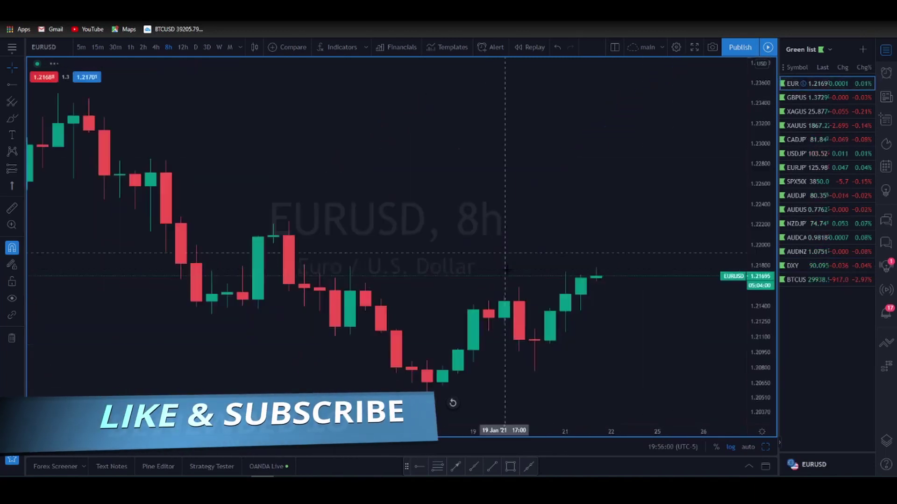
pyautogui.scroll(-5, 490, 281)
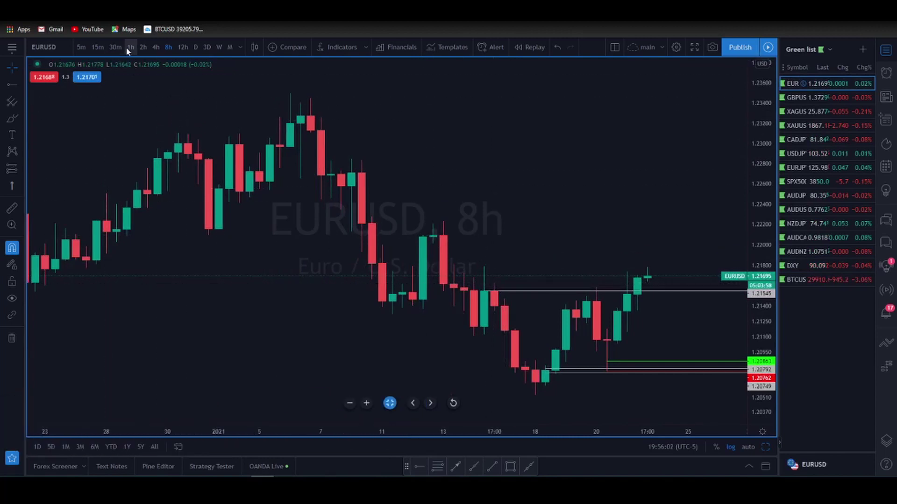
pyautogui.scroll(-3, 441, 393)
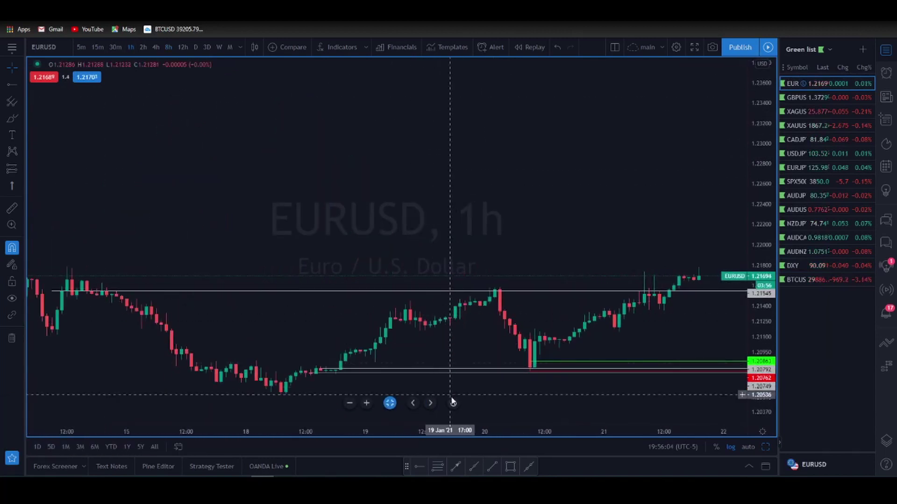
pyautogui.scroll(5, 513, 271)
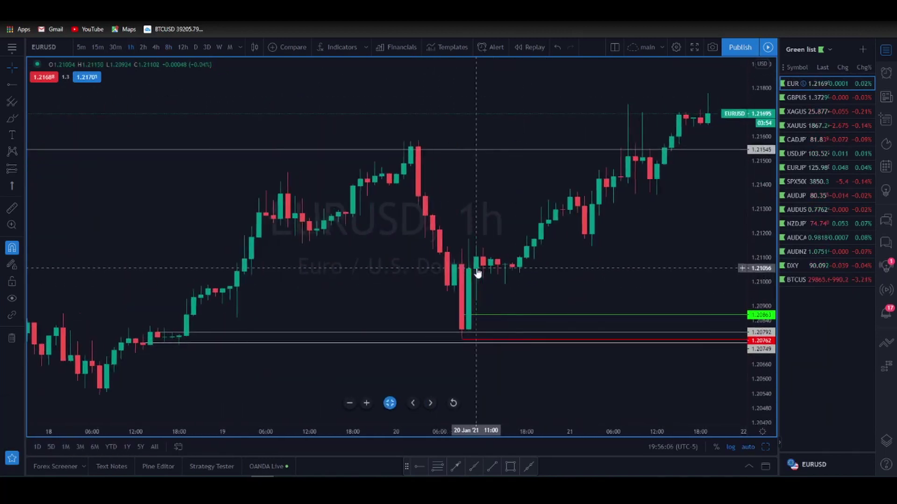
pyautogui.scroll(-5, 477, 274)
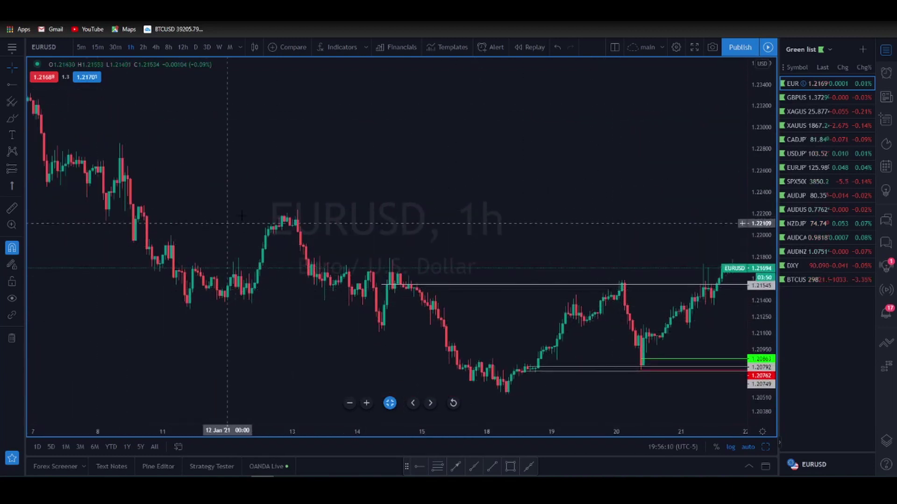
pyautogui.scroll(5, 360, 346)
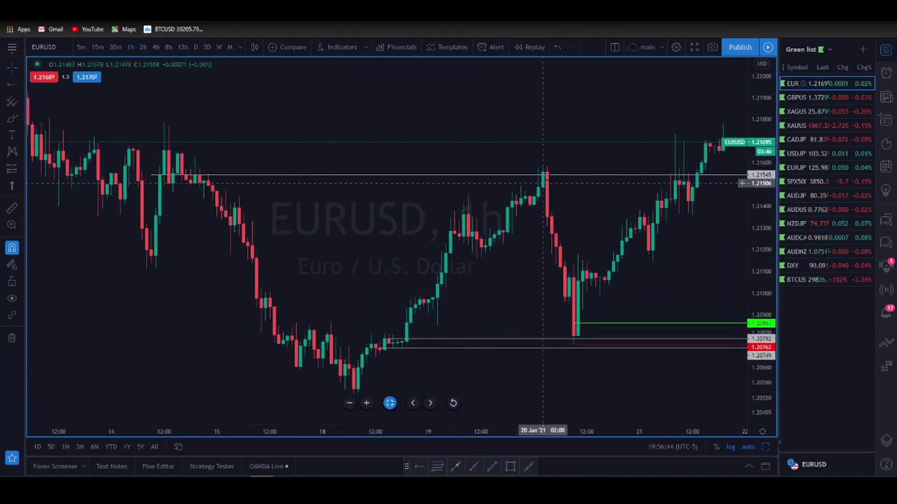
pyautogui.scroll(3, 537, 308)
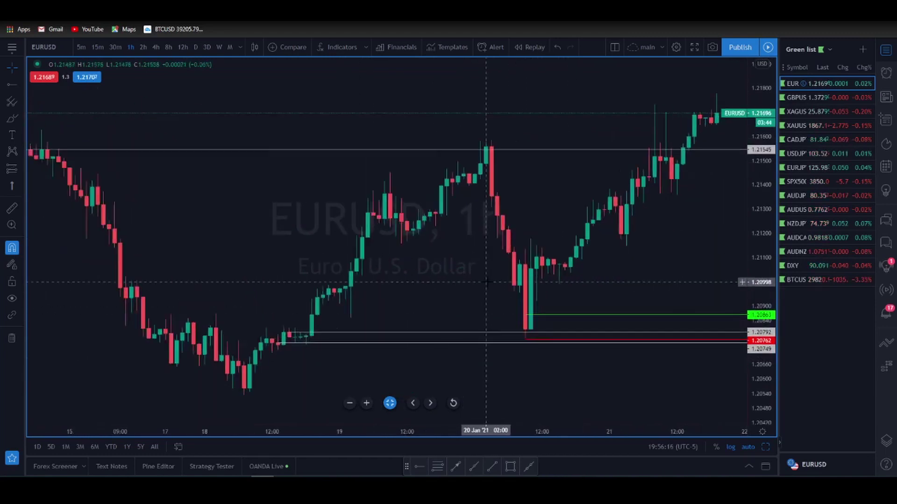
pyautogui.scroll(1, 448, 290)
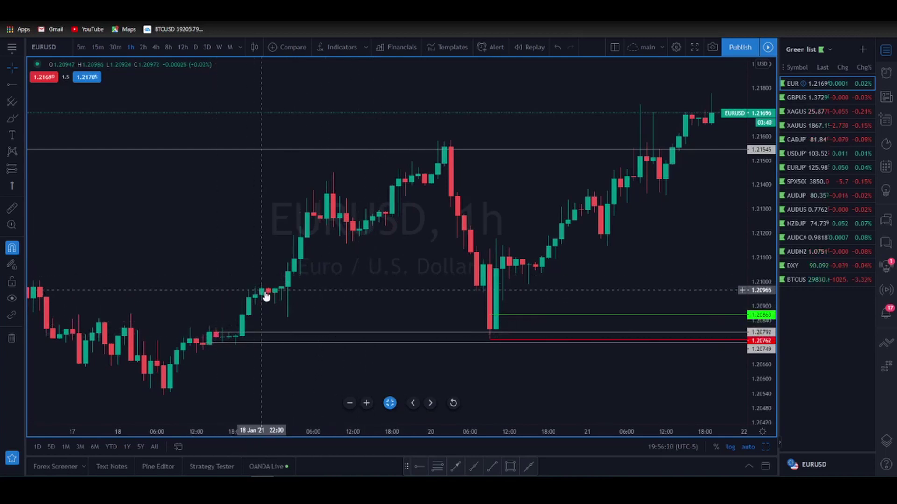
pyautogui.scroll(4, 266, 297)
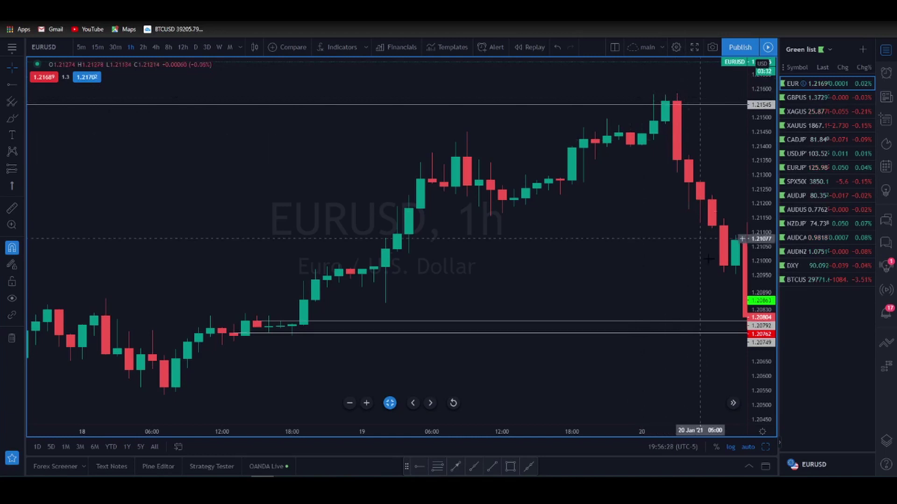
# Try a horizontal ray at 1.20972 starting from the 18 January 23:00 candle.
pyautogui.moveTo(650, 261); pyautogui.dragTo(505, 262)
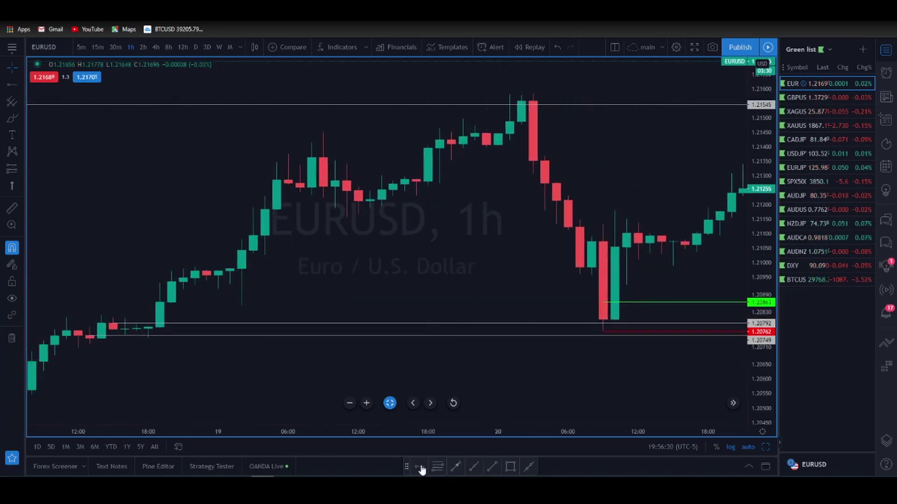
pyautogui.click(419, 466)
pyautogui.click(209, 272)
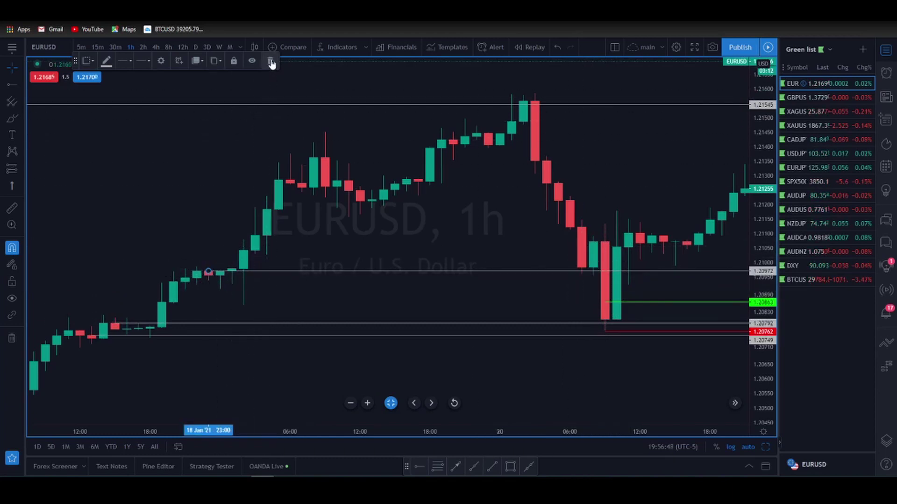
# Delete the lower white horizontal ray at 1.20749, keeping the one at 1.20792.
pyautogui.scroll(-1, 156, 269)
pyautogui.moveTo(154, 269); pyautogui.dragTo(378, 264)
pyautogui.scroll(1, 321, 262)
pyautogui.hscroll(2, 378, 264)
pyautogui.scroll(-1, 379, 264)
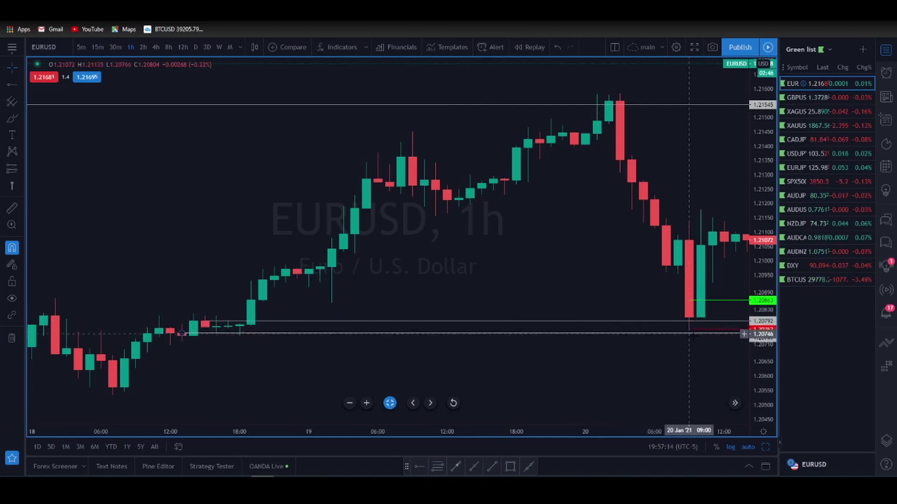
pyautogui.scroll(2, 722, 371)
pyautogui.scroll(-2, 722, 370)
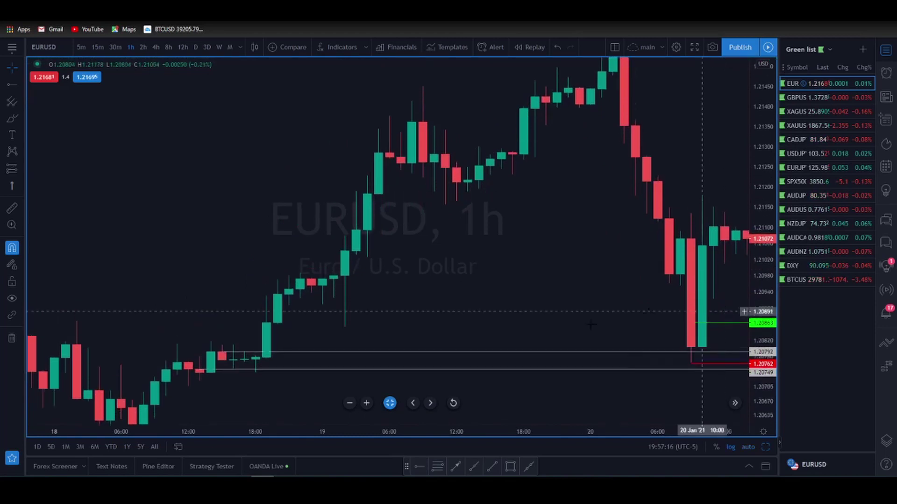
pyautogui.moveTo(410, 323); pyautogui.dragTo(309, 250)
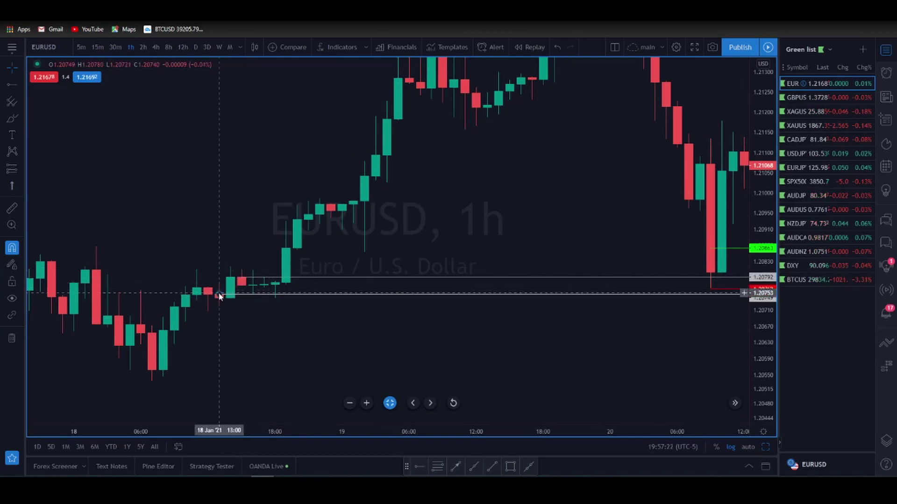
pyautogui.click(241, 279)
pyautogui.click(270, 61)
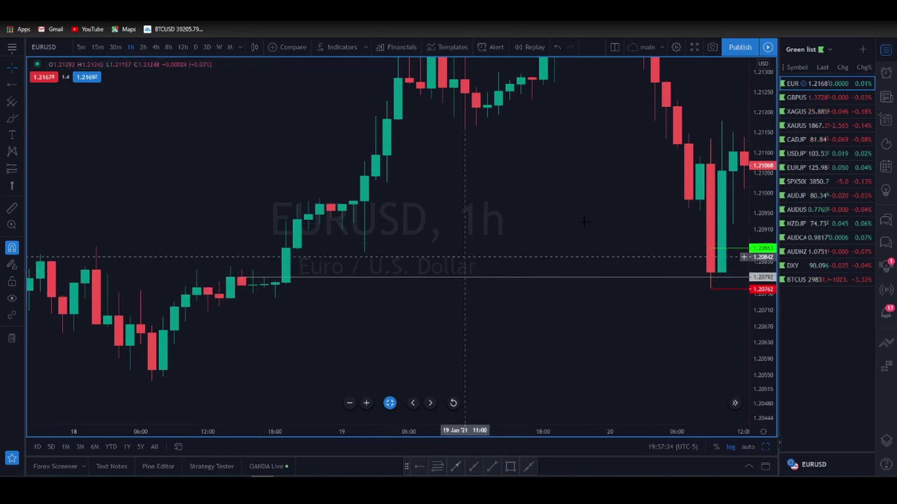
# Switch to Photos to review the marked-up EURUSD screenshot eurusd12121.png, and close it to return to the live chart.
pyautogui.scroll(-2, 721, 275)
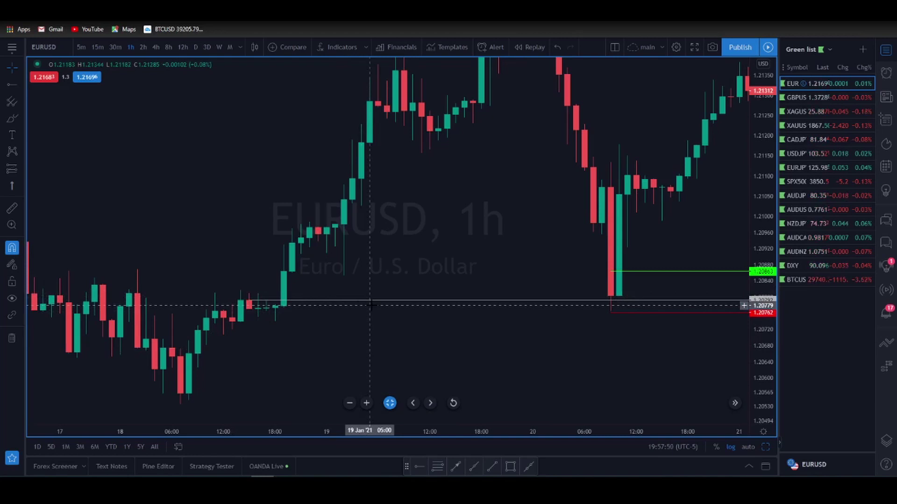
pyautogui.scroll(-3, 370, 305)
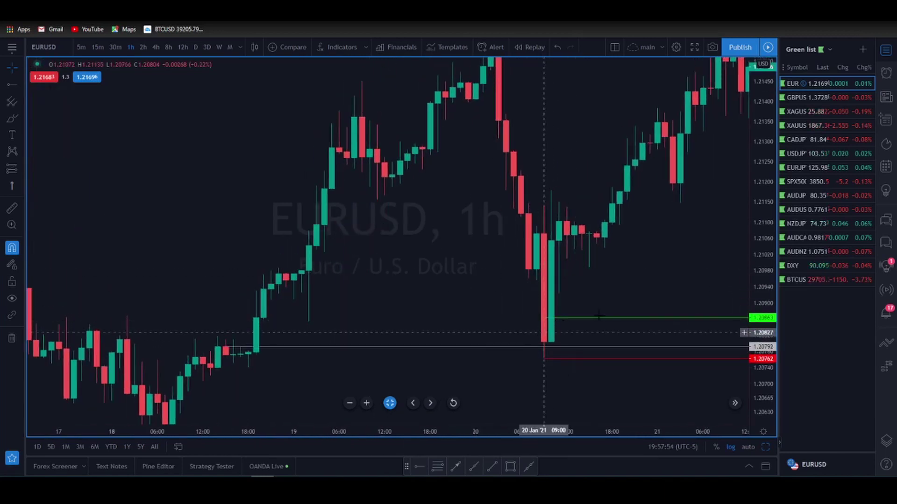
pyautogui.moveTo(669, 219); pyautogui.dragTo(567, 251)
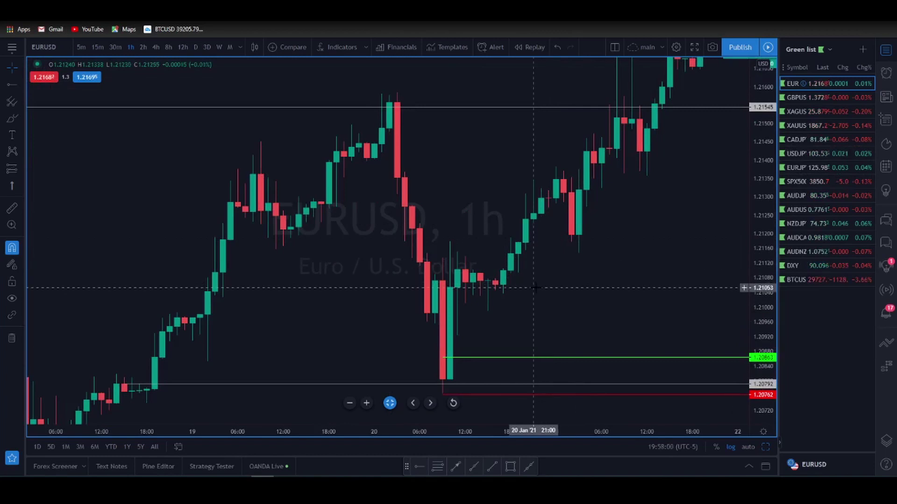
pyautogui.scroll(-4, 534, 288)
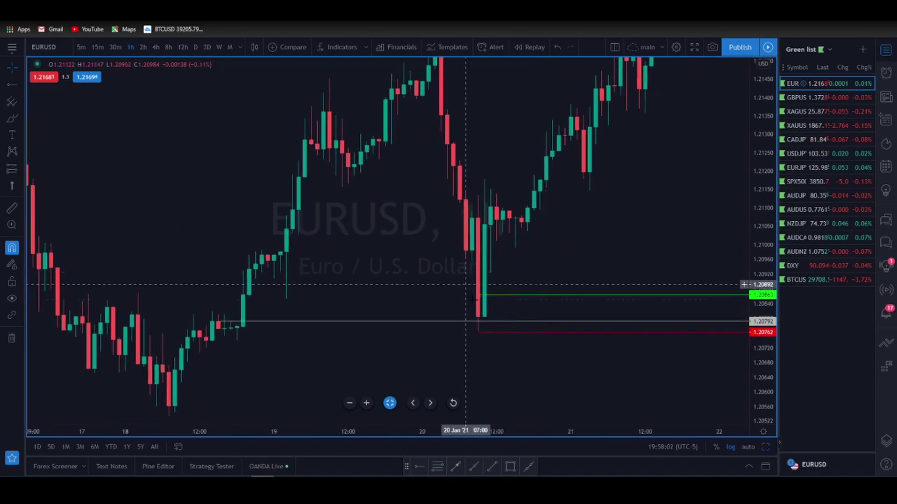
pyautogui.moveTo(285, 490)
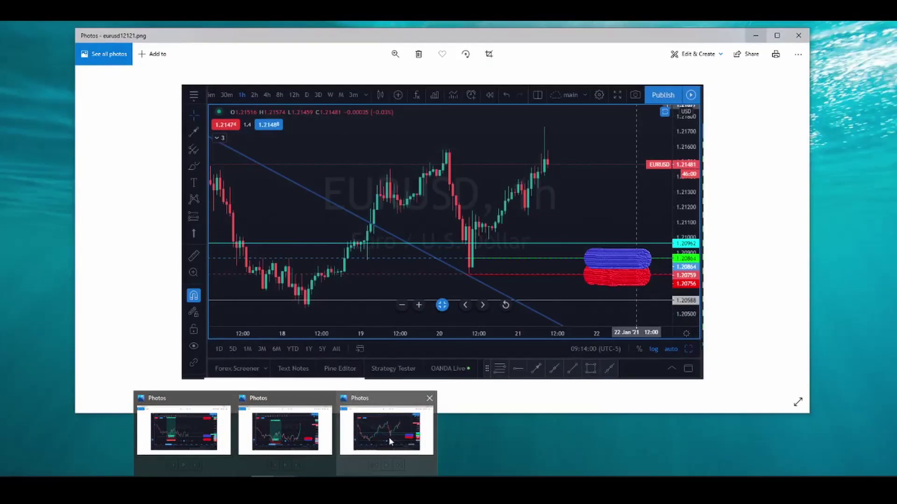
pyautogui.click(386, 430)
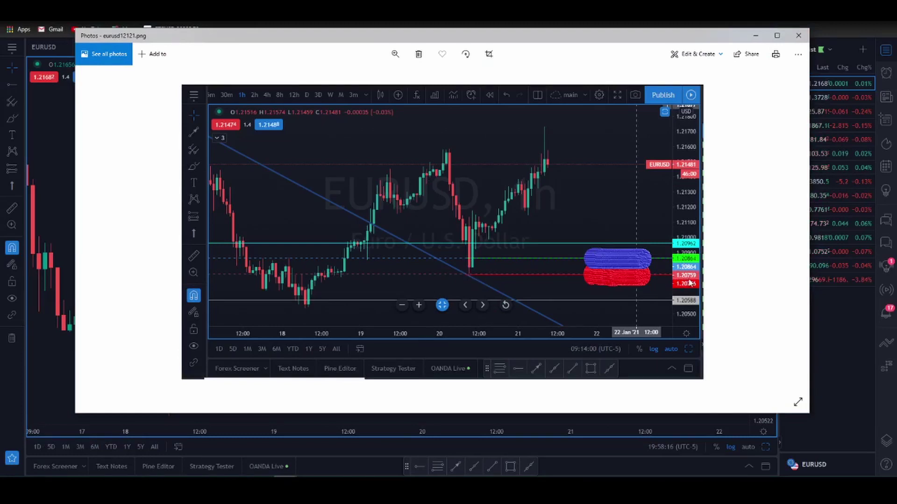
pyautogui.click(798, 36)
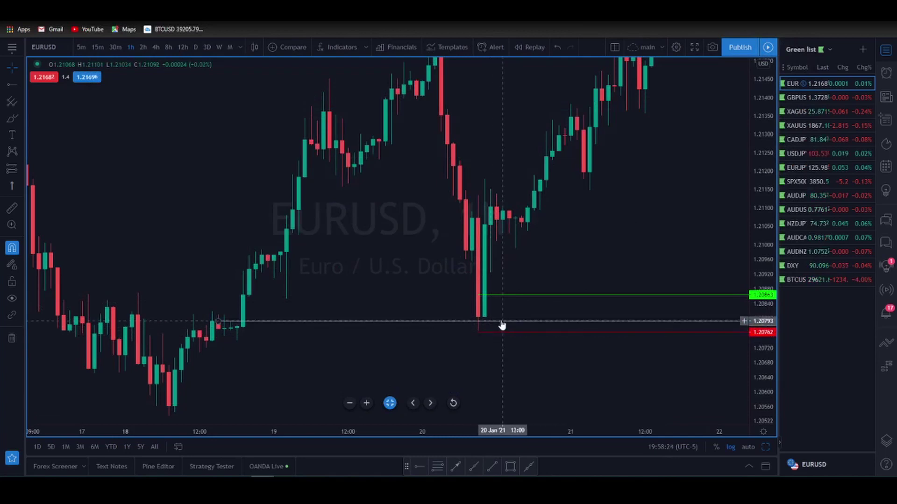
# Measure the distance from the green line down to the red line, and from the green line up to the current price.
pyautogui.keyDown('shift'); pyautogui.click(429, 294); pyautogui.keyUp('shift')
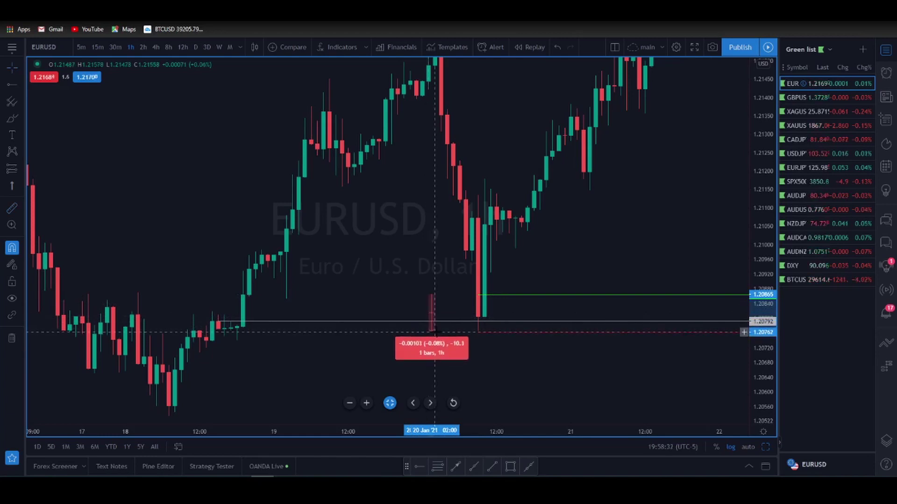
pyautogui.click(434, 333)
pyautogui.moveTo(626, 268); pyautogui.dragTo(418, 266)
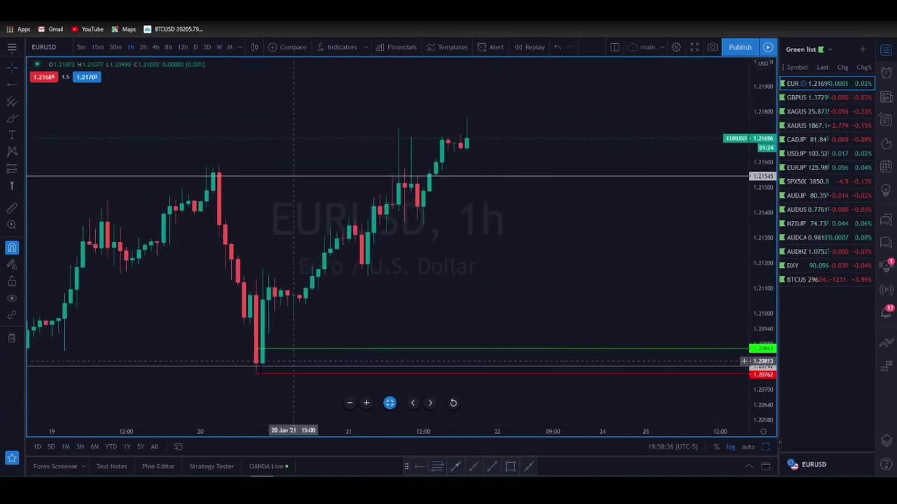
pyautogui.keyDown('shift'); pyautogui.click(226, 348); pyautogui.keyUp('shift')
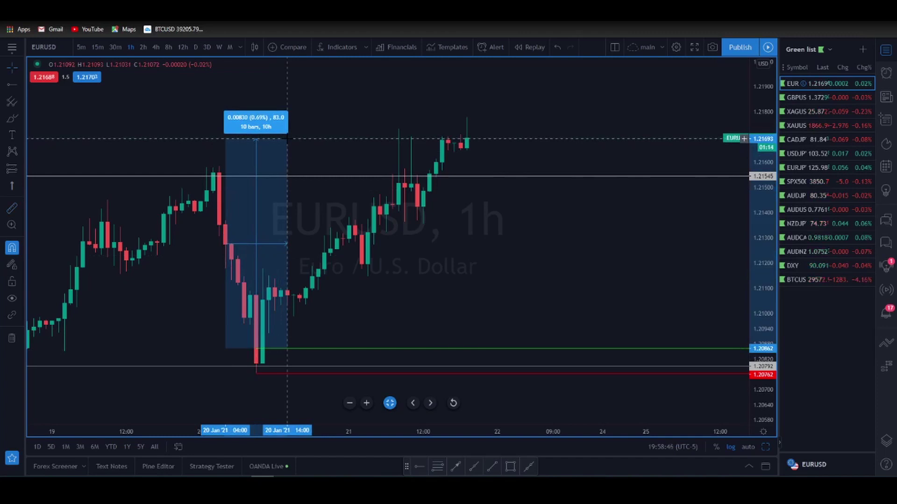
pyautogui.hscroll(-3, 475, 209)
pyautogui.scroll(-3, 536, 236)
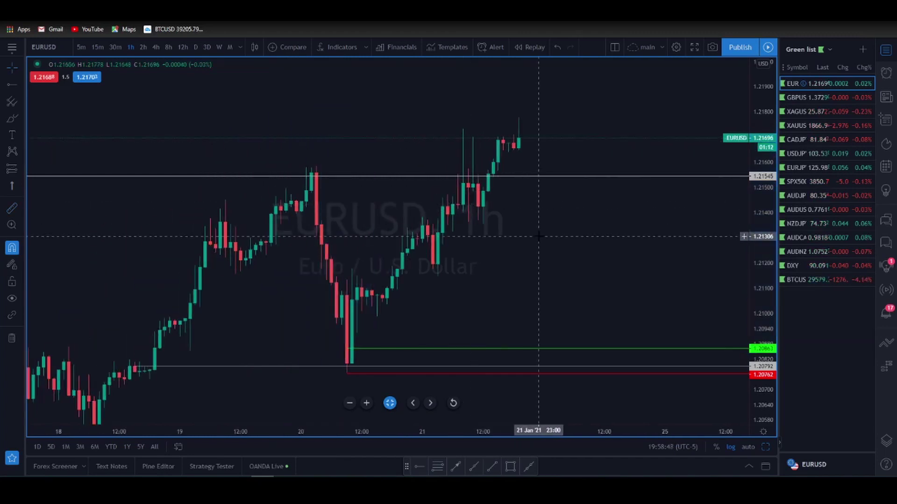
# Show EURUSD on the weekly timeframe and add a horizontal ray at 1.21122 starting from the 7 December 2020 candle.
pyautogui.click(219, 47)
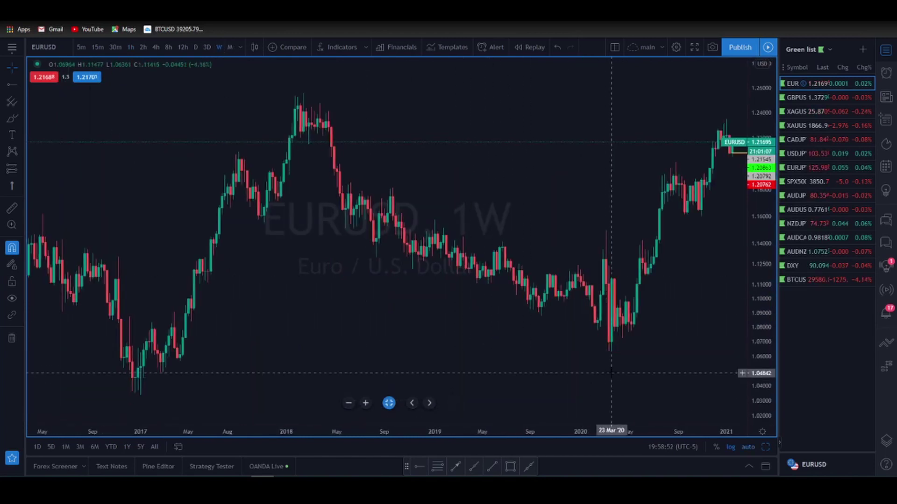
pyautogui.scroll(3, 527, 322)
pyautogui.scroll(3, 527, 322)
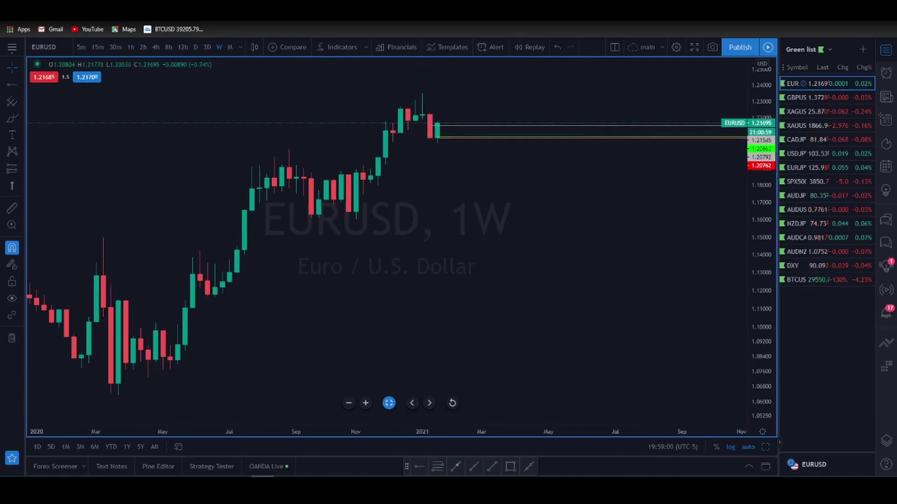
pyautogui.click(420, 468)
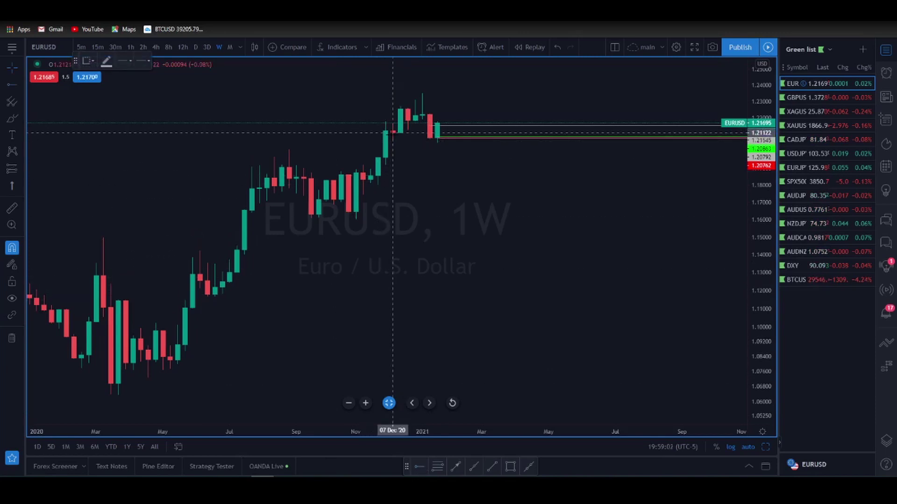
pyautogui.click(392, 133)
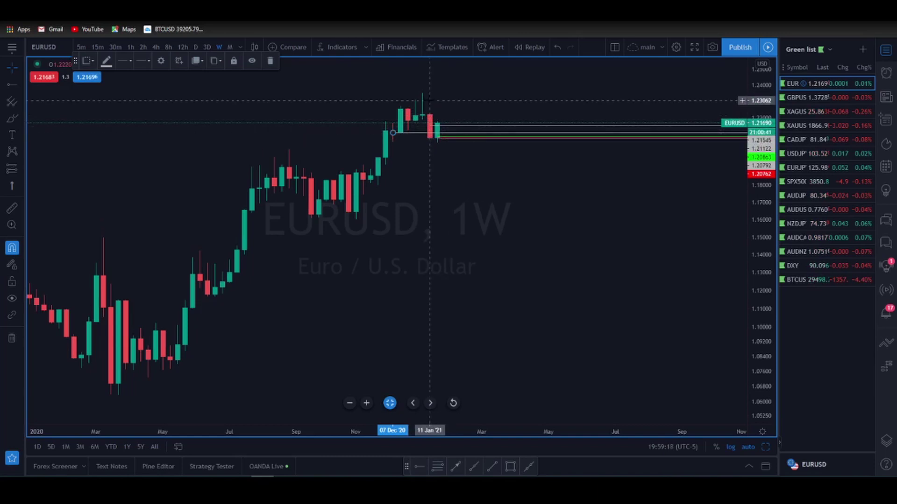
# Examine the longer weekly EURUSD price history around the marked levels, back to 2018.
pyautogui.scroll(-3, 460, 124)
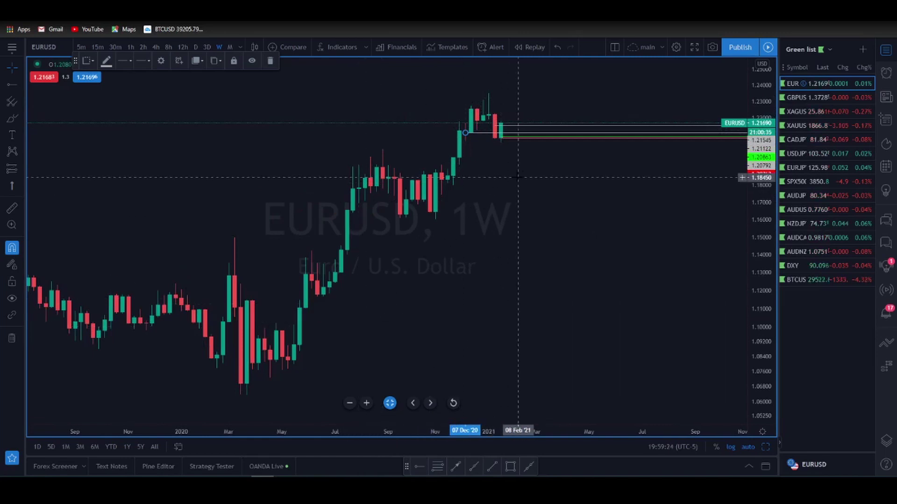
pyautogui.hscroll(3, 517, 177)
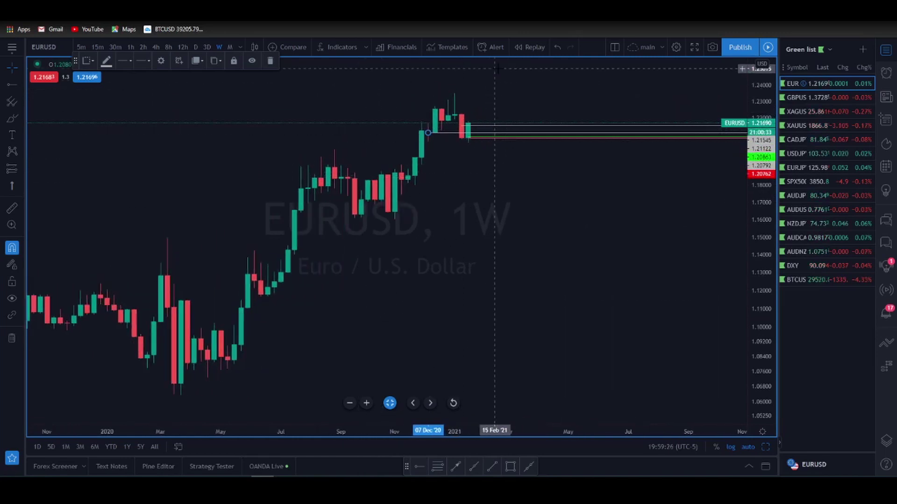
pyautogui.moveTo(495, 68); pyautogui.dragTo(476, 125)
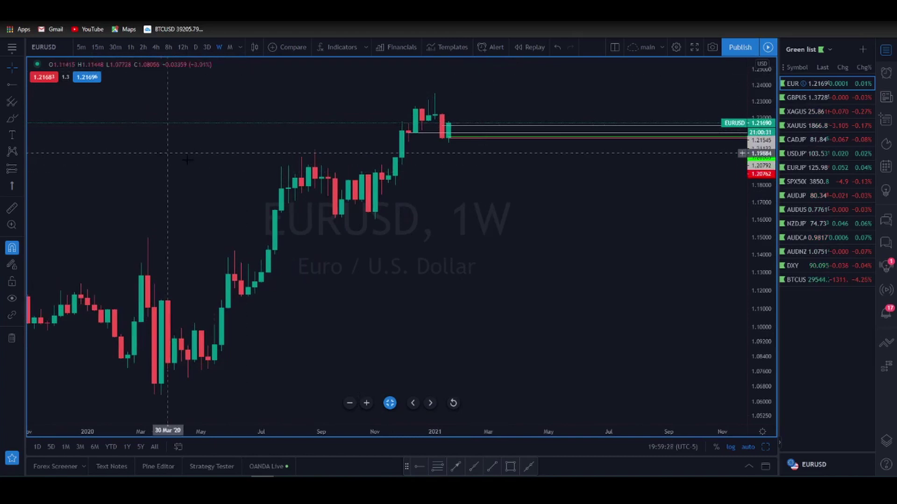
pyautogui.scroll(-3, 168, 153)
pyautogui.moveTo(747, 97); pyautogui.dragTo(747, 135)
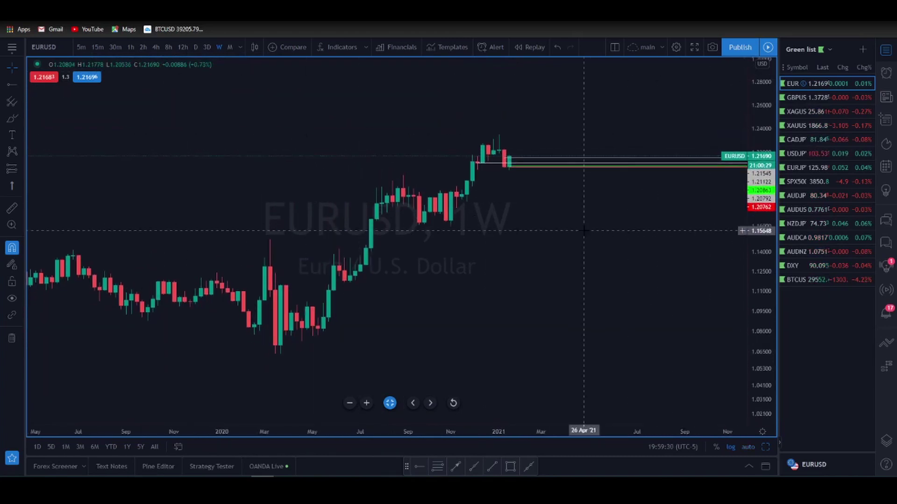
pyautogui.hscroll(-3, 584, 230)
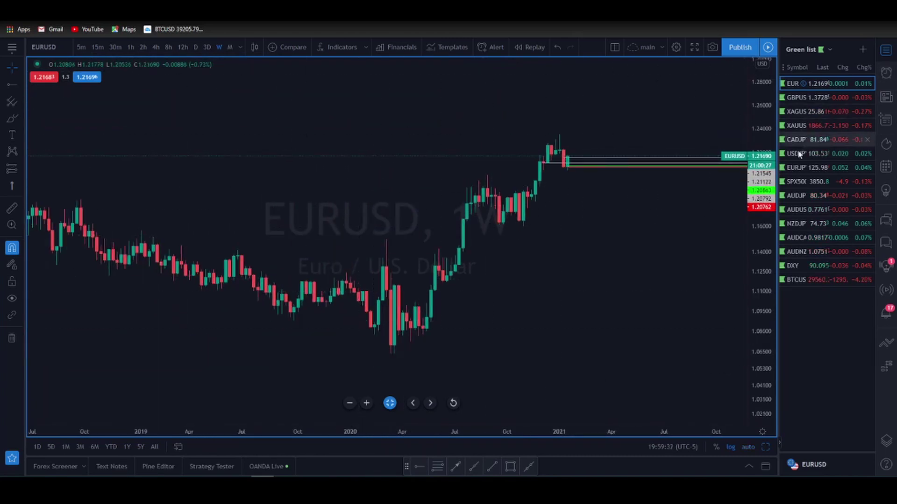
# Open the CADJPY chart from the watchlist and inspect the latest 8-hour candles around the 82.122 and 81.861 levels.
pyautogui.click(807, 139)
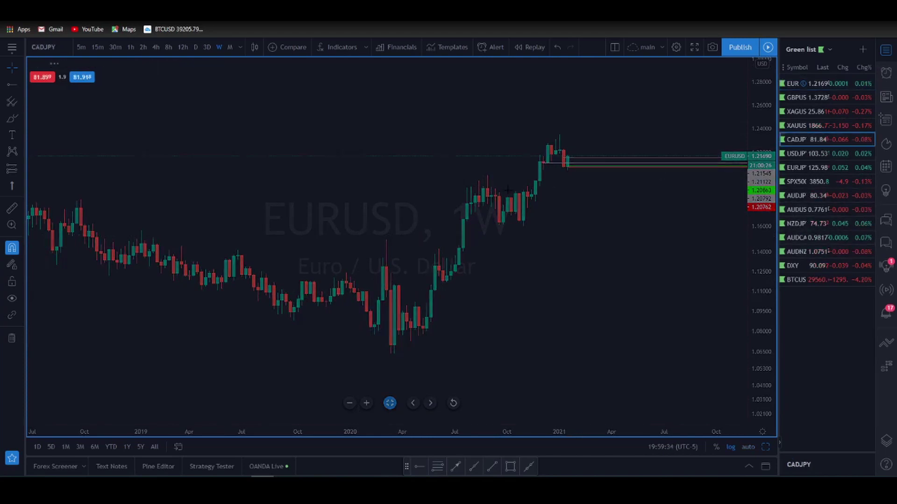
pyautogui.scroll(-2, 575, 196)
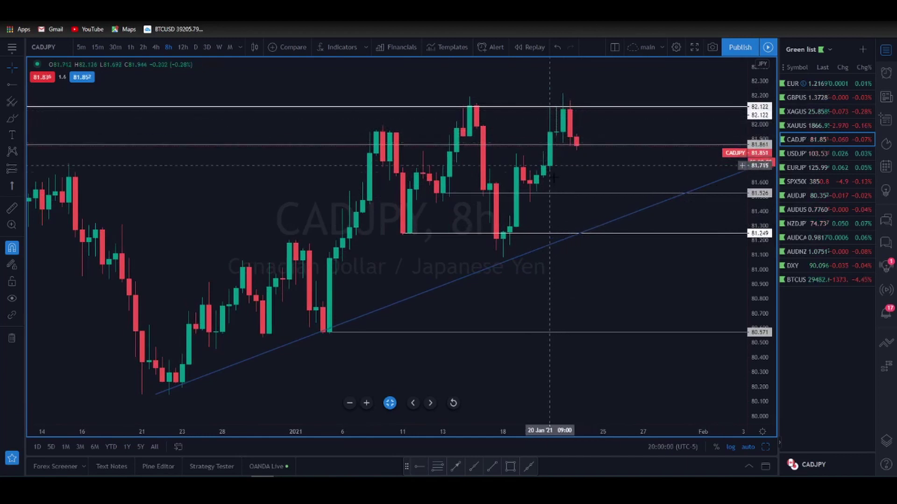
pyautogui.scroll(3, 549, 165)
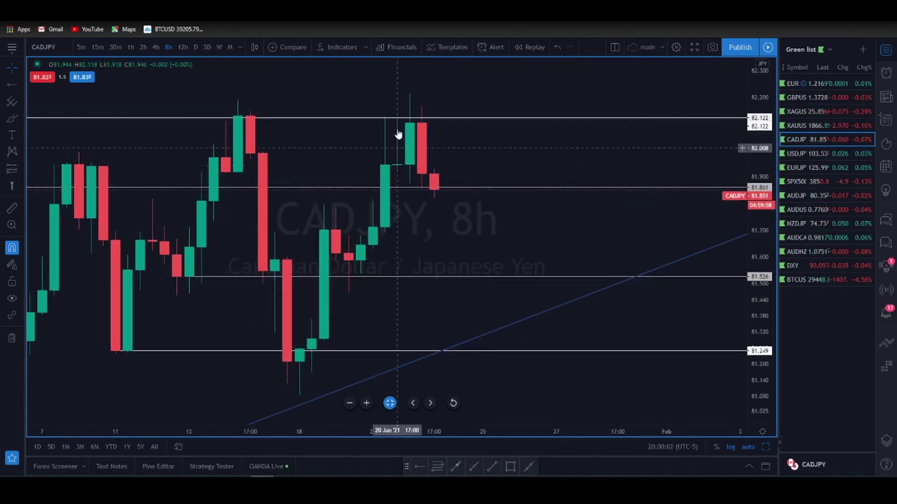
# Switch to Discord to review the CADJPY trade posts and chart images in the scalping channel, and return to the chart.
pyautogui.hotkey('ctrl', 'Tab')
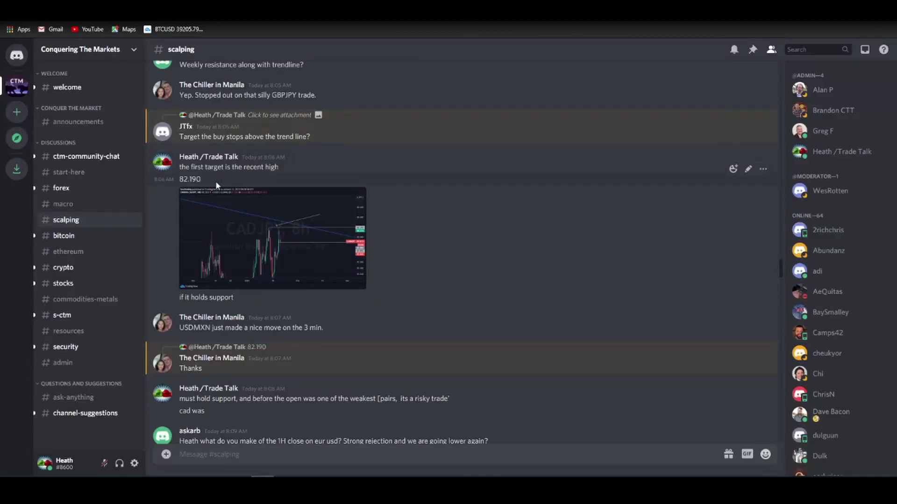
pyautogui.scroll(8, 205, 82)
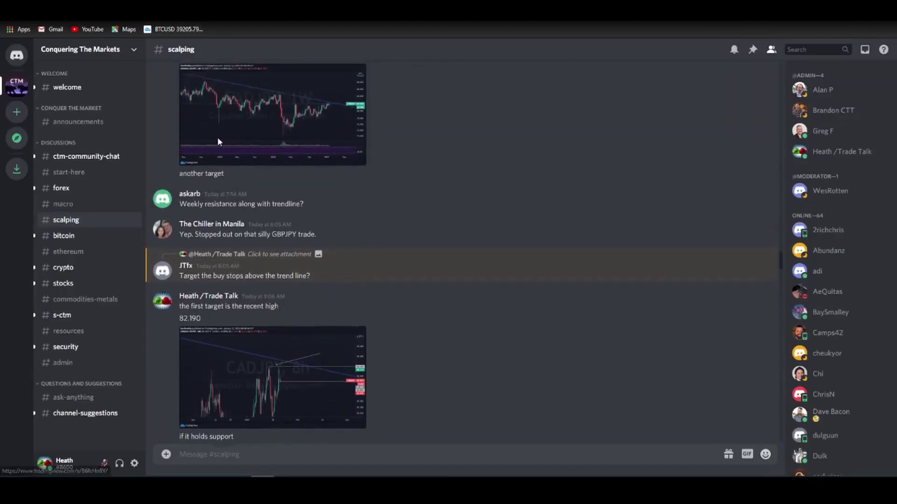
pyautogui.scroll(1, 224, 176)
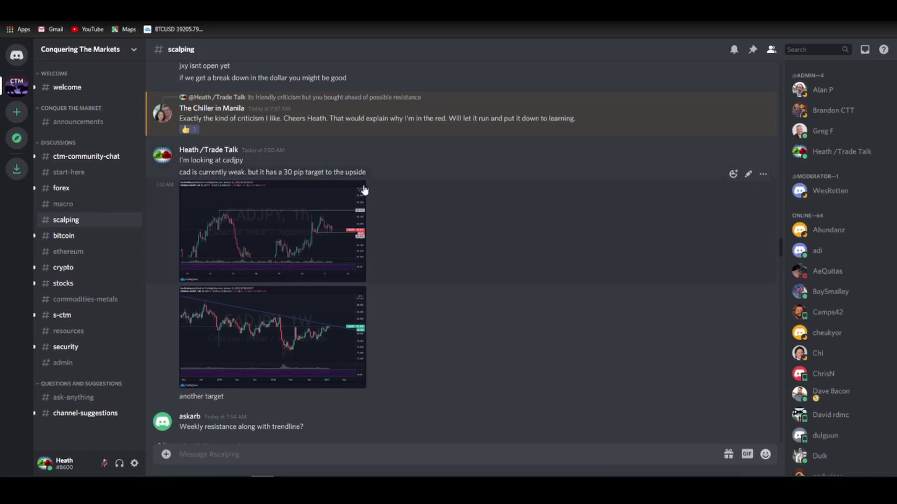
pyautogui.scroll(-1, 327, 188)
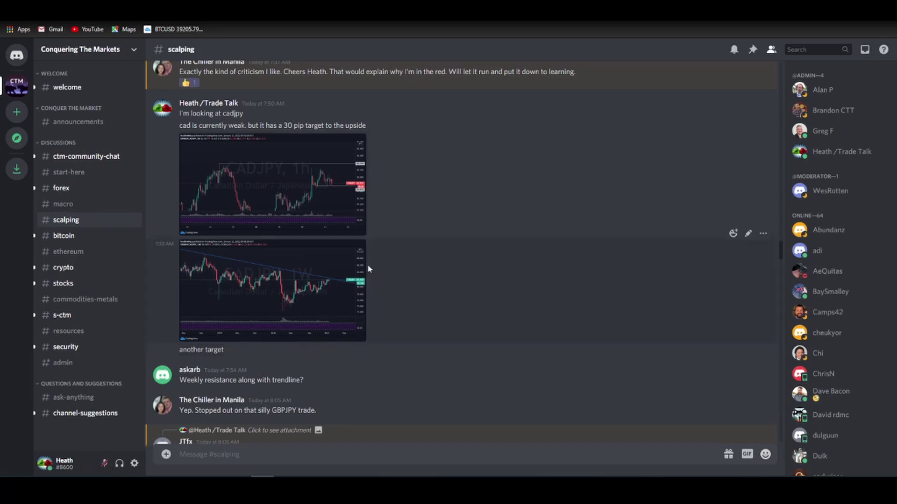
pyautogui.scroll(-4, 433, 214)
pyautogui.scroll(-3, 438, 210)
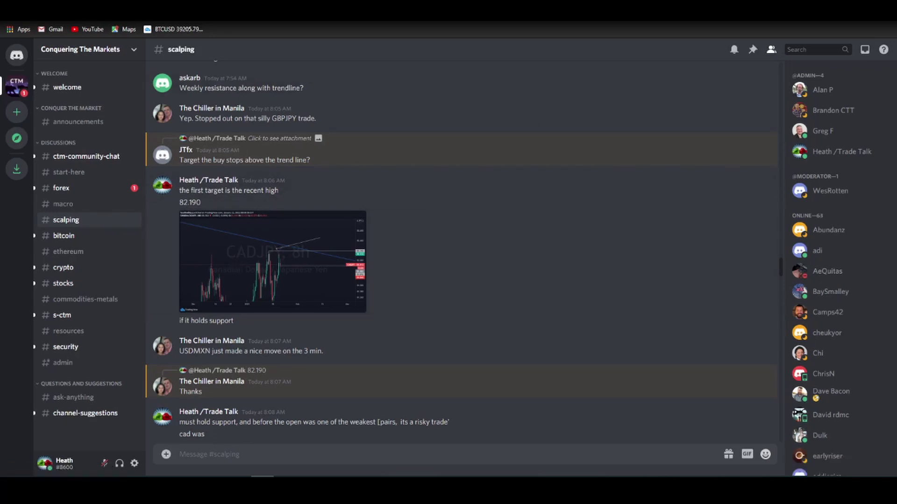
pyautogui.hotkey('ctrl', 'Tab')
# Add a horizontal ray at 82.190 on the 8-hour CADJPY chart, starting from the 14 January 09:00 candle.
pyautogui.scroll(-3, 400, 234)
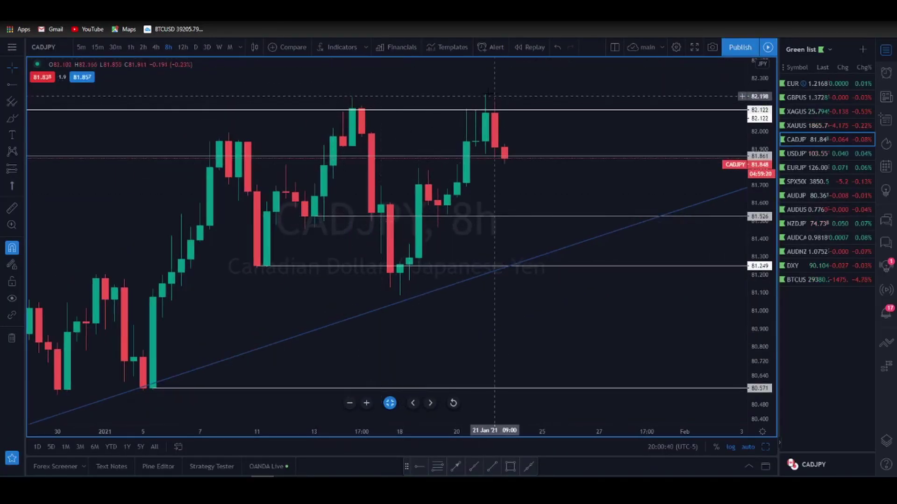
pyautogui.click(419, 466)
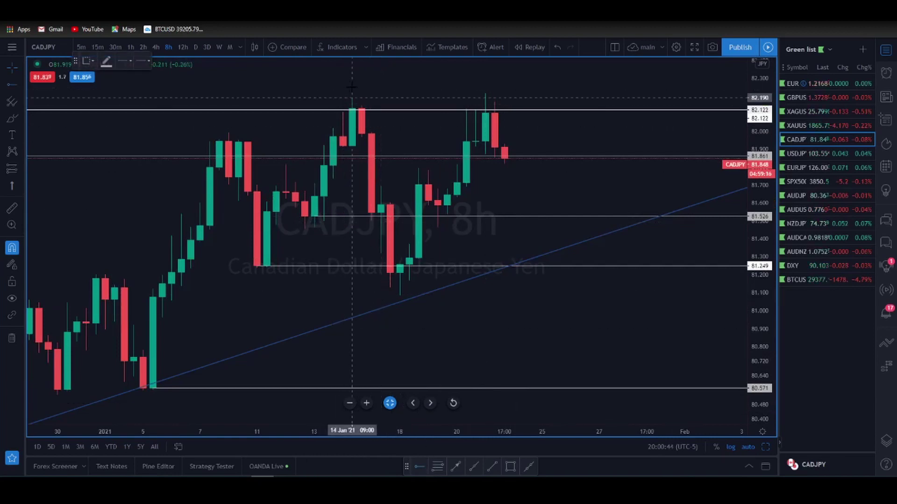
pyautogui.click(352, 98)
pyautogui.click(467, 187)
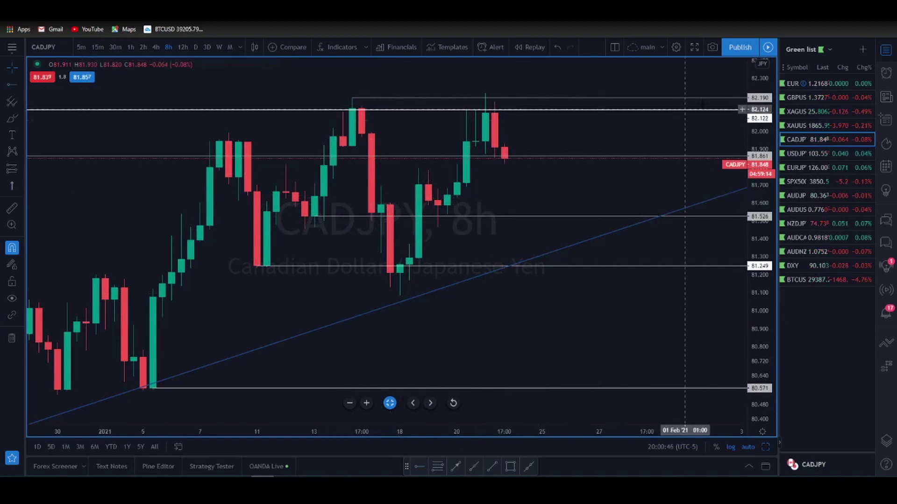
# Show CADJPY on the 1-hour timeframe, review the marked-up screenshot cadjpy12121.png in Photos, and close it to return to the chart.
pyautogui.scroll(-1, 528, 150)
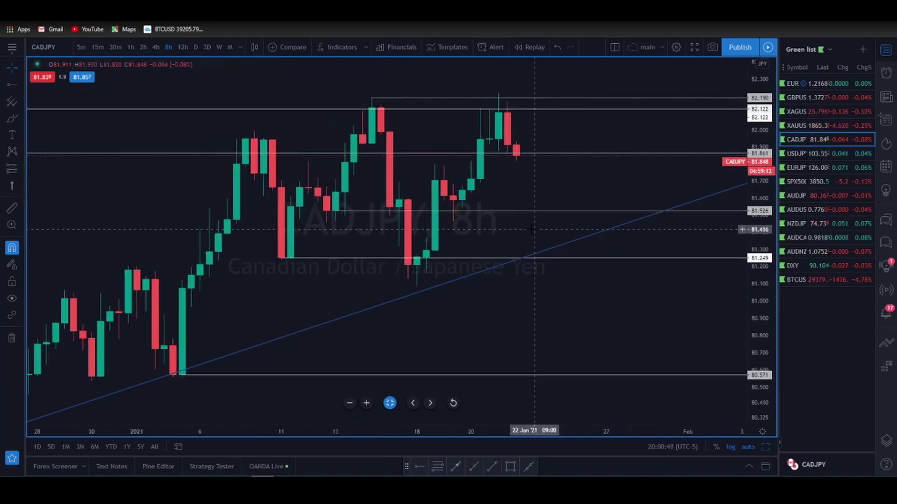
pyautogui.click(126, 48)
pyautogui.scroll(-2, 467, 238)
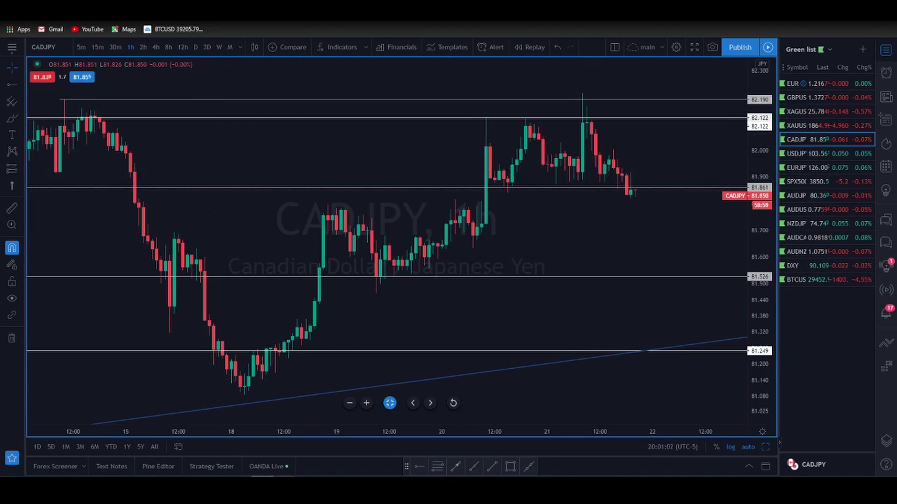
pyautogui.click(248, 402)
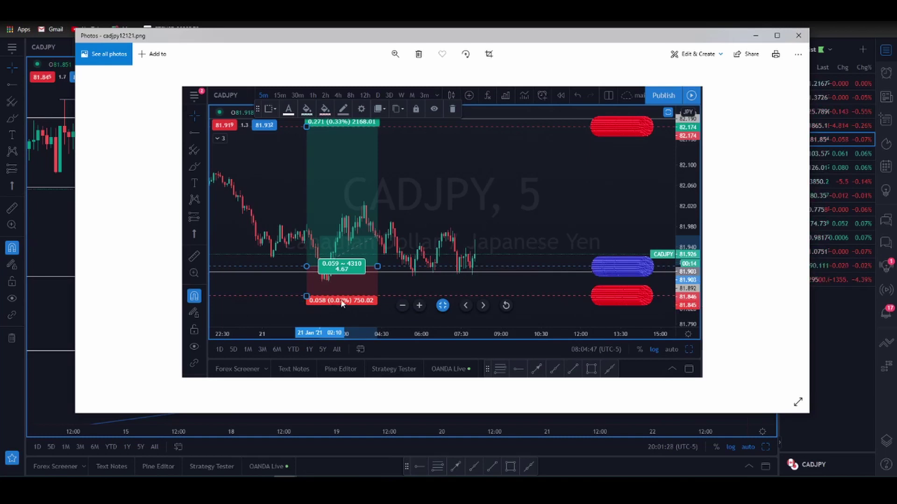
pyautogui.click(804, 43)
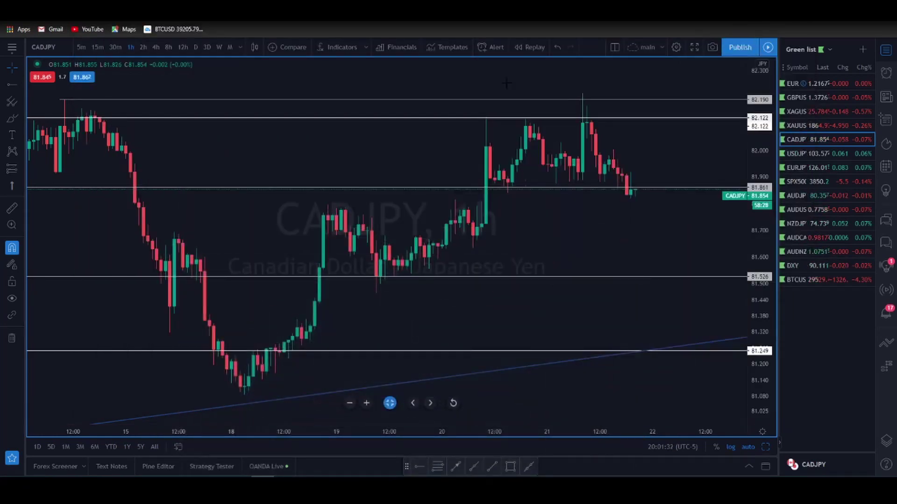
# Show CADJPY on the 5-minute timeframe and add a horizontal ray at 81.900 starting from the 21 January 05:40 candle.
pyautogui.scroll(2, 562, 232)
pyautogui.scroll(1, 563, 232)
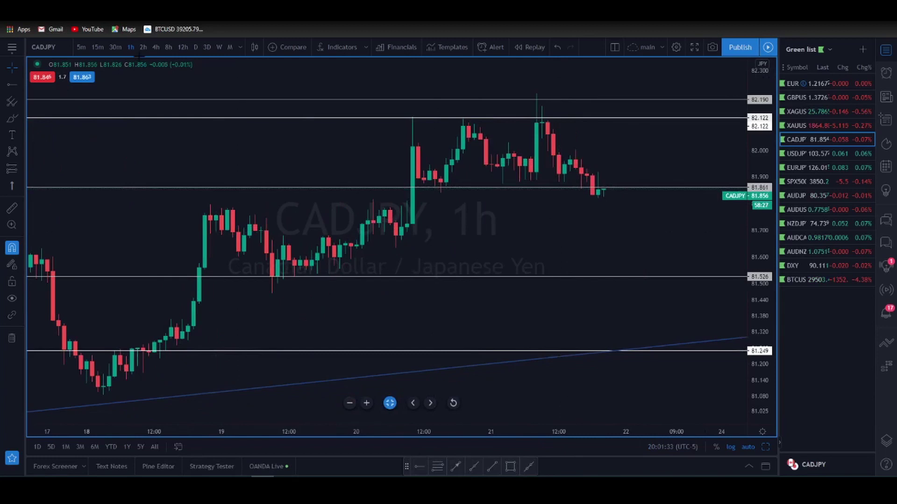
pyautogui.click(85, 46)
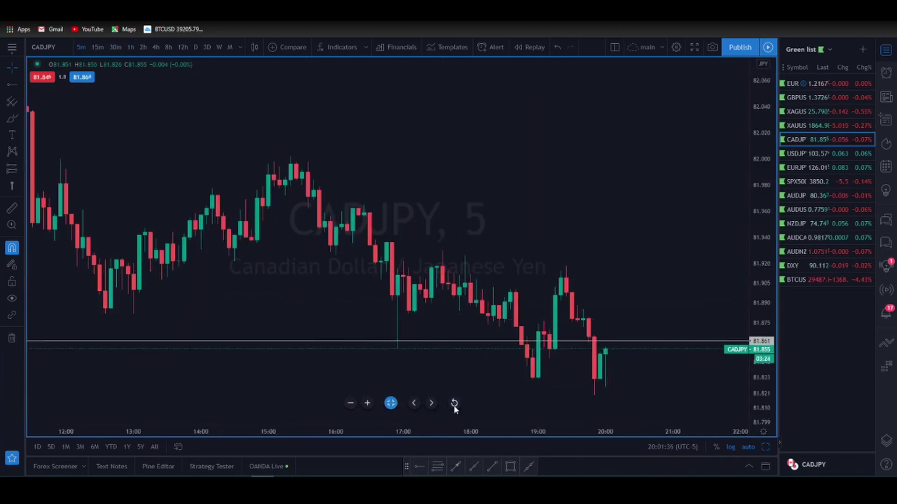
pyautogui.moveTo(449, 290); pyautogui.dragTo(583, 245)
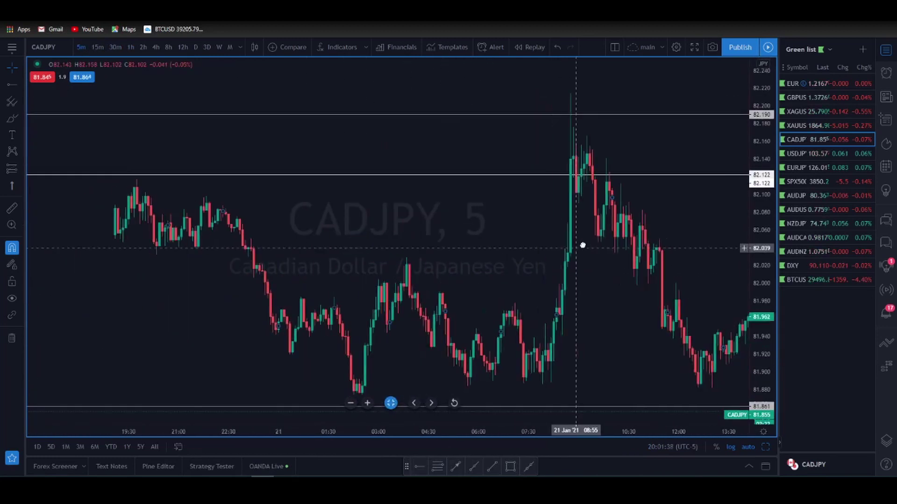
pyautogui.scroll(5, 583, 245)
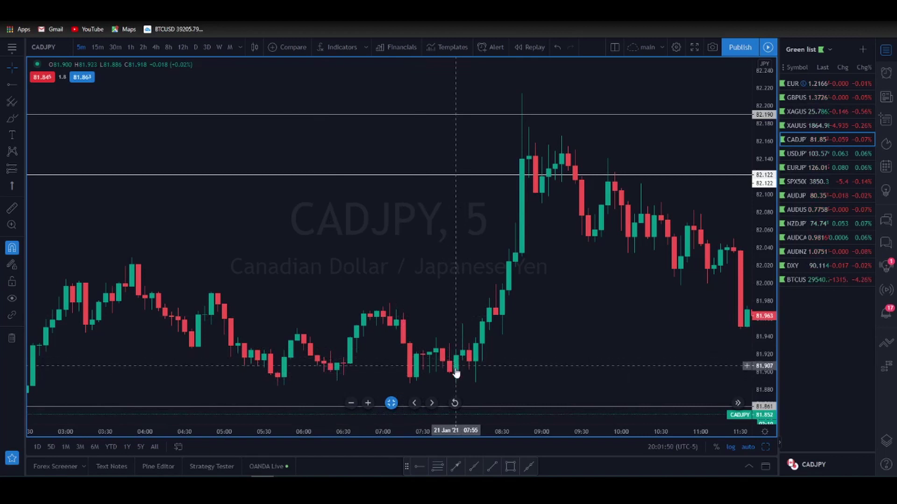
pyautogui.click(421, 469)
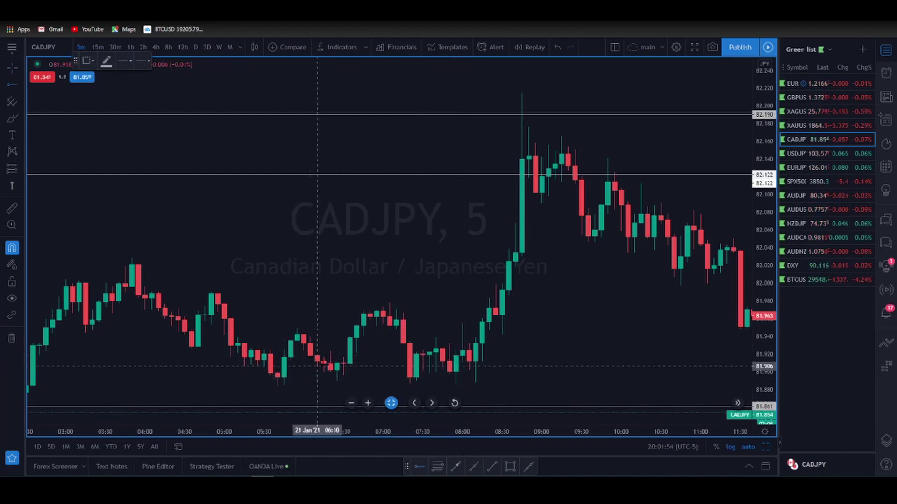
pyautogui.click(277, 372)
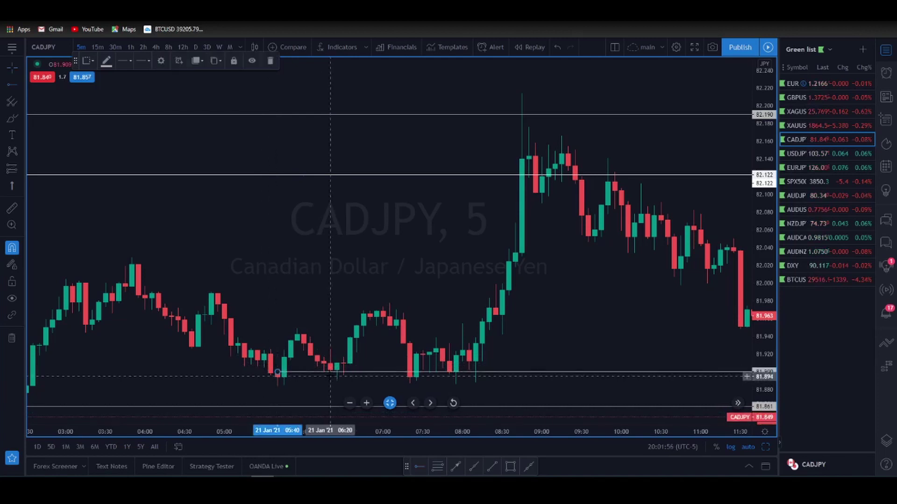
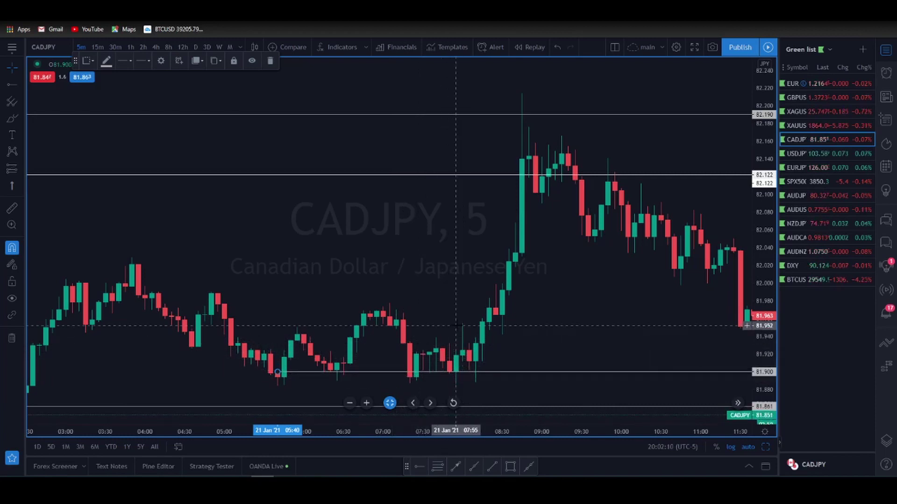
# Delete the duplicate white horizontal line at 82.122, keeping a single one at that price.
pyautogui.click(535, 116)
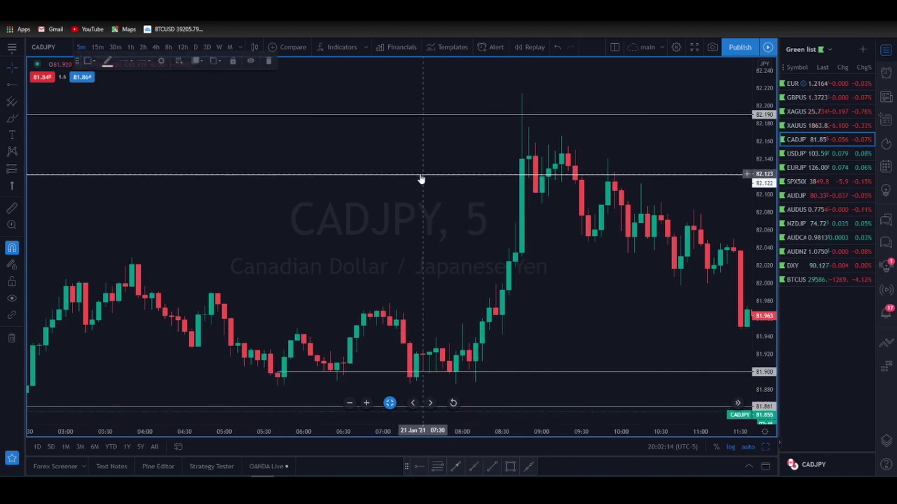
pyautogui.click(287, 81)
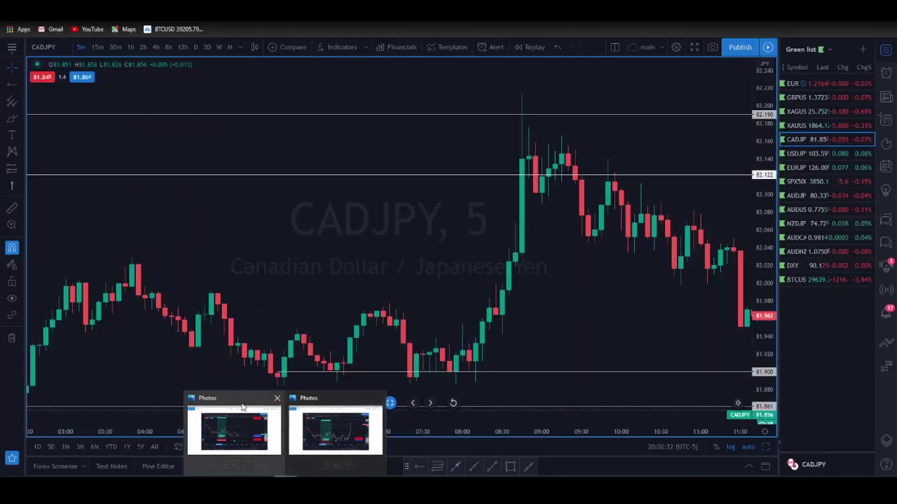
# Switch back to cadjpy12121.png in Photos to check the trade's entry and stop levels, and minimize it to return to the 5-minute chart.
pyautogui.click(235, 414)
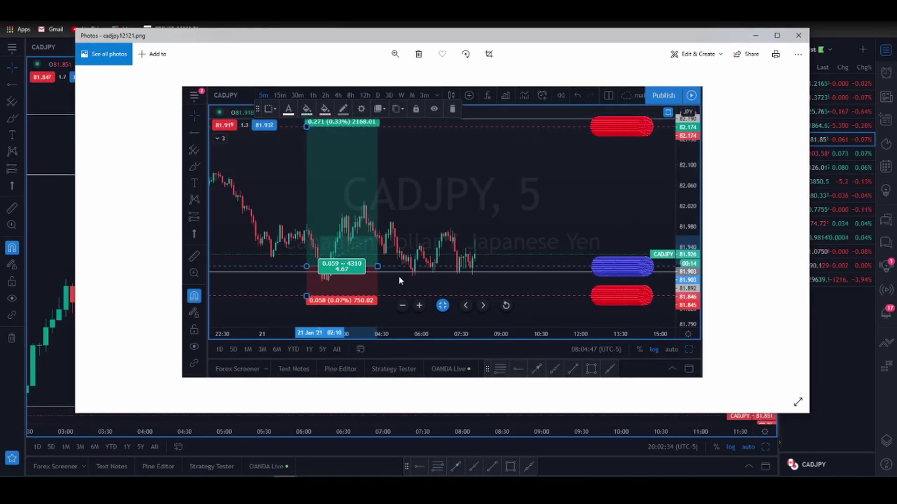
pyautogui.click(754, 36)
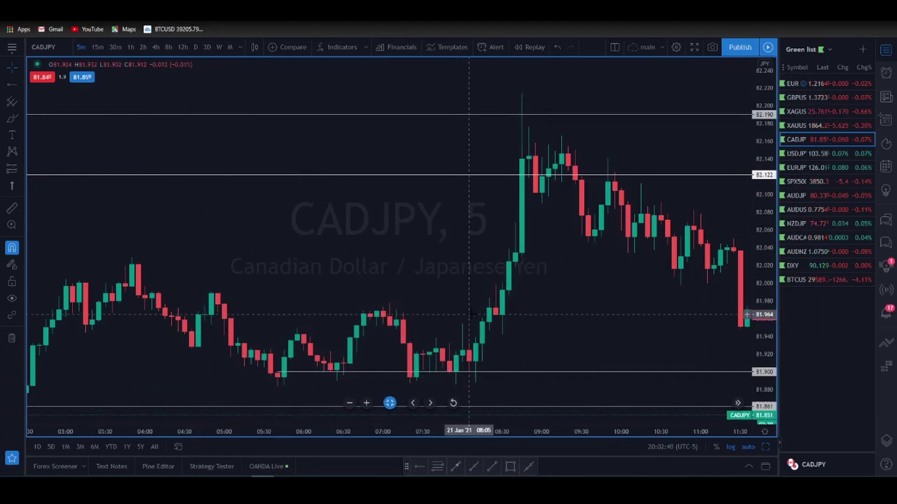
# Examine CADJPY's 5-minute price action from the 82.190 level through the latest candles against the 81.900 and 81.861 levels.
pyautogui.moveTo(528, 315); pyautogui.dragTo(503, 316)
pyautogui.hscroll(5, 503, 315)
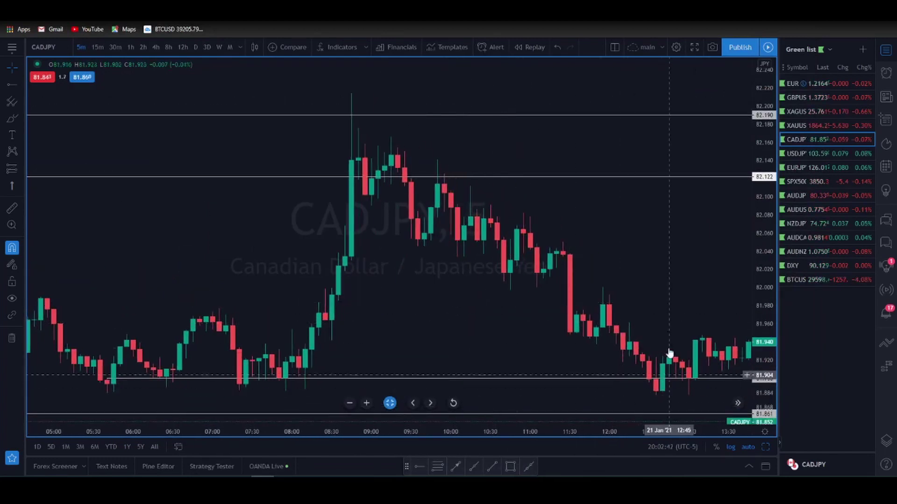
pyautogui.scroll(-3, 626, 296)
pyautogui.hscroll(5, 527, 296)
pyautogui.scroll(-3, 526, 296)
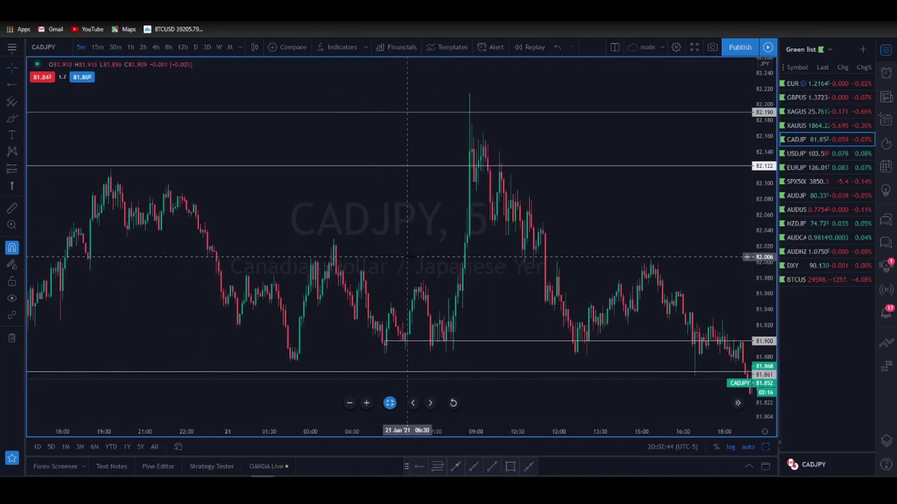
pyautogui.scroll(5, 554, 223)
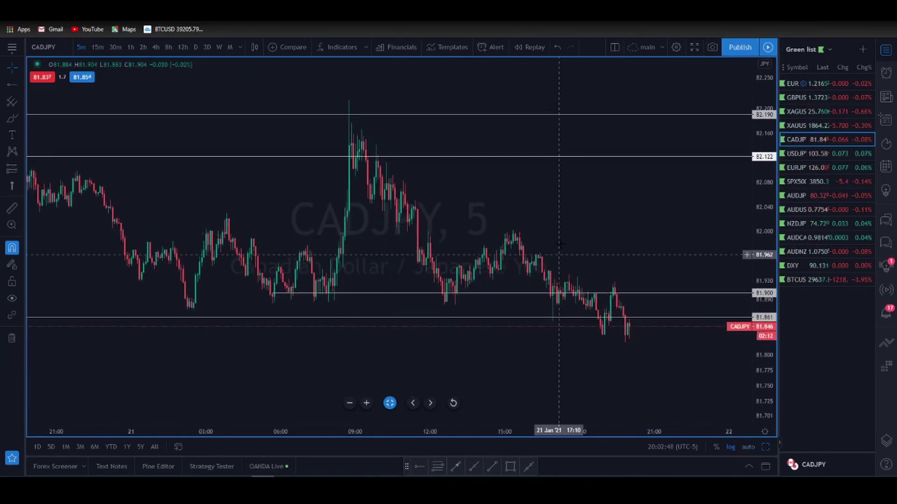
# Switch the watchlist to Orange list, load AMZN, and check the viewer requests in the YouTube comments before returning to the chart.
pyautogui.click(801, 51)
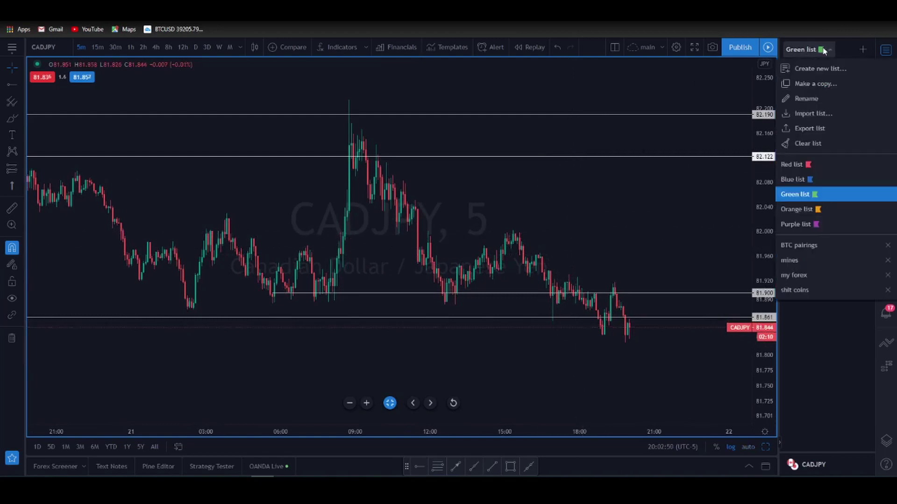
pyautogui.click(796, 211)
pyautogui.click(808, 83)
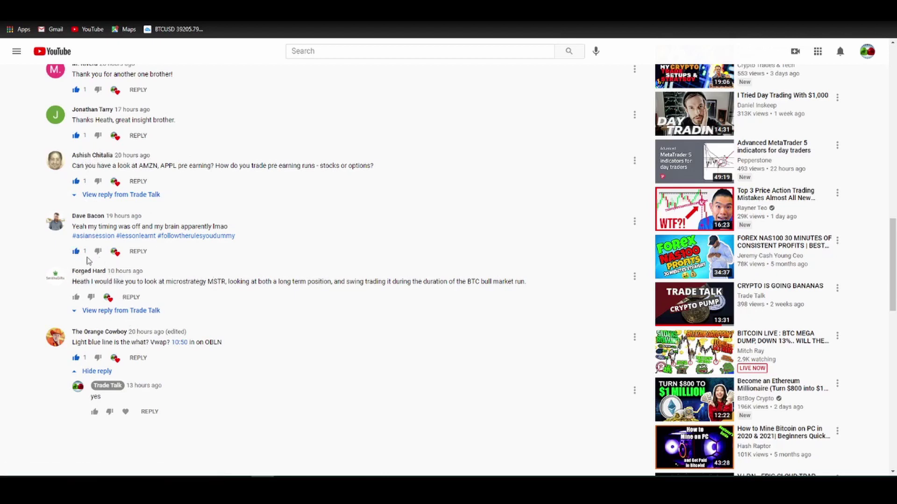
pyautogui.hotkey('ctrl', 'Tab')
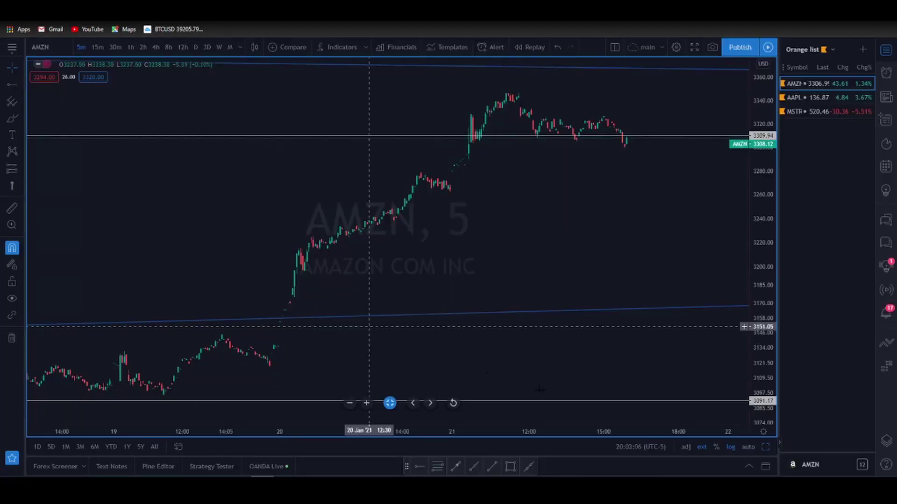
# Show AMZN on the daily timeframe, reset the chart view, and check the upcoming earnings marker near early February 2021.
pyautogui.click(195, 47)
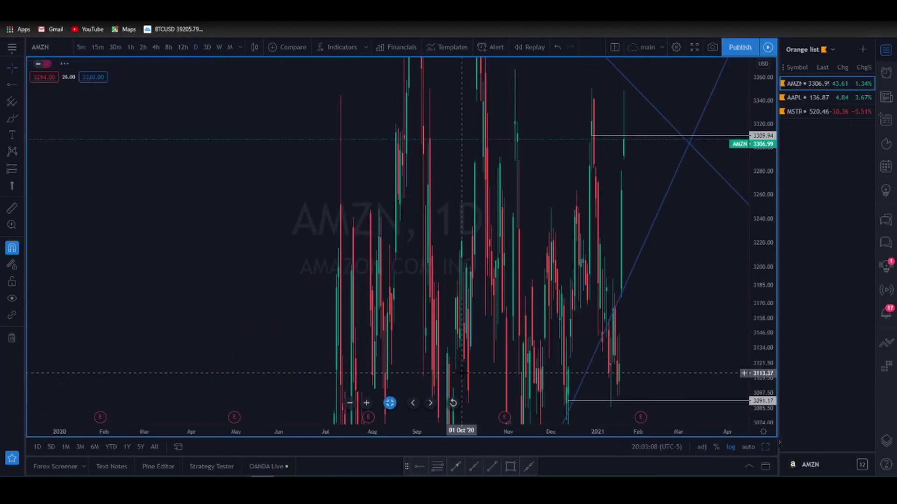
pyautogui.click(453, 403)
pyautogui.scroll(5, 470, 398)
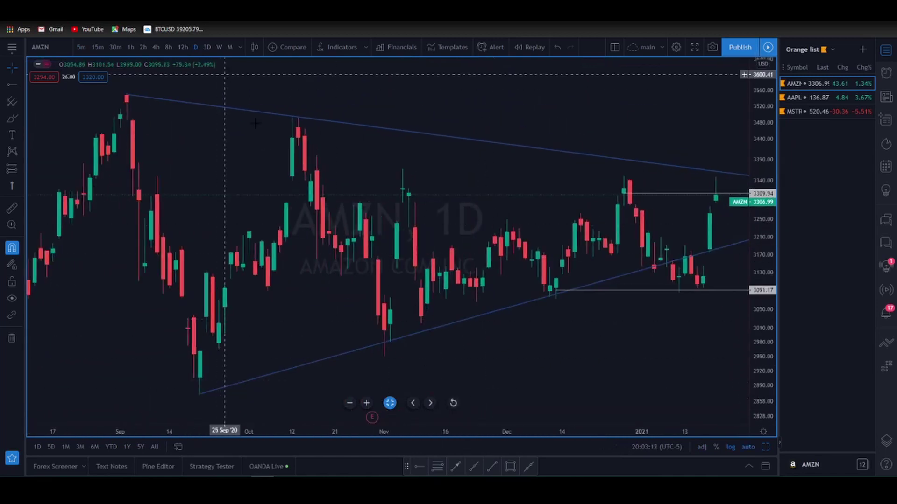
pyautogui.moveTo(736, 360); pyautogui.dragTo(544, 404)
pyautogui.click(575, 417)
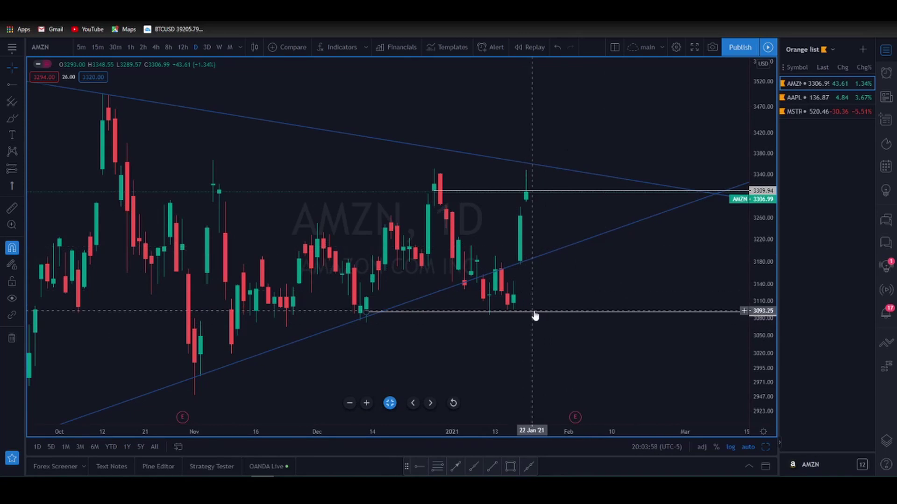
# Re-anchor AMZN's lower blue trendline so it runs through the early November 2020 low on the daily chart.
pyautogui.scroll(-2, 535, 316)
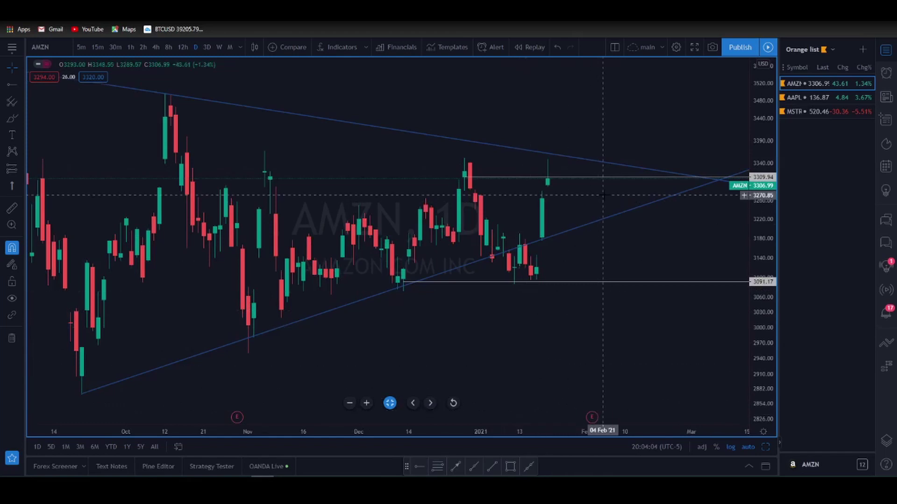
pyautogui.scroll(-2, 533, 278)
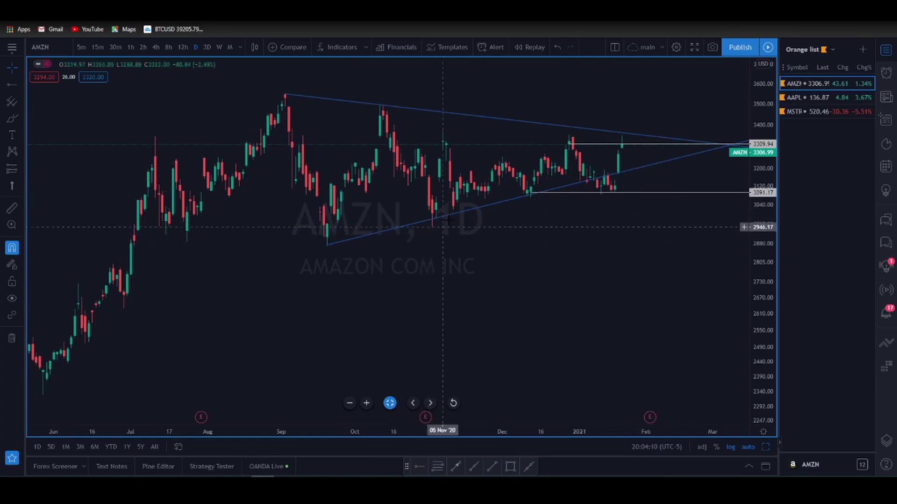
pyautogui.moveTo(432, 218); pyautogui.dragTo(432, 226)
pyautogui.click(541, 275)
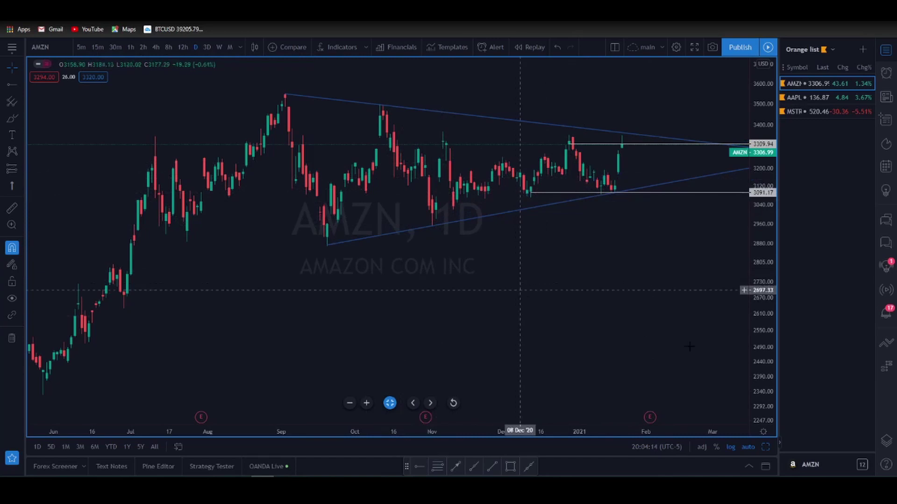
# Examine AMZN's daily candles against the upper and lower trendlines and the 3309.94 and 3091.17 levels.
pyautogui.scroll(2, 475, 242)
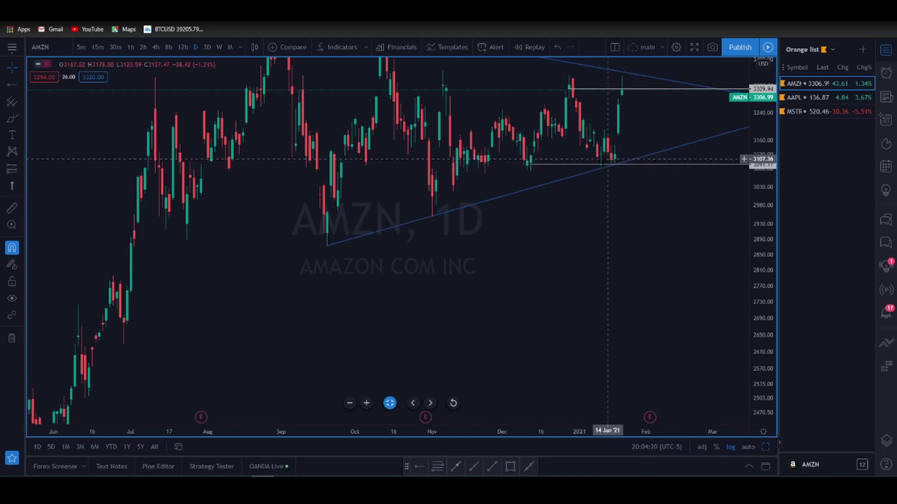
pyautogui.moveTo(647, 140); pyautogui.dragTo(601, 206)
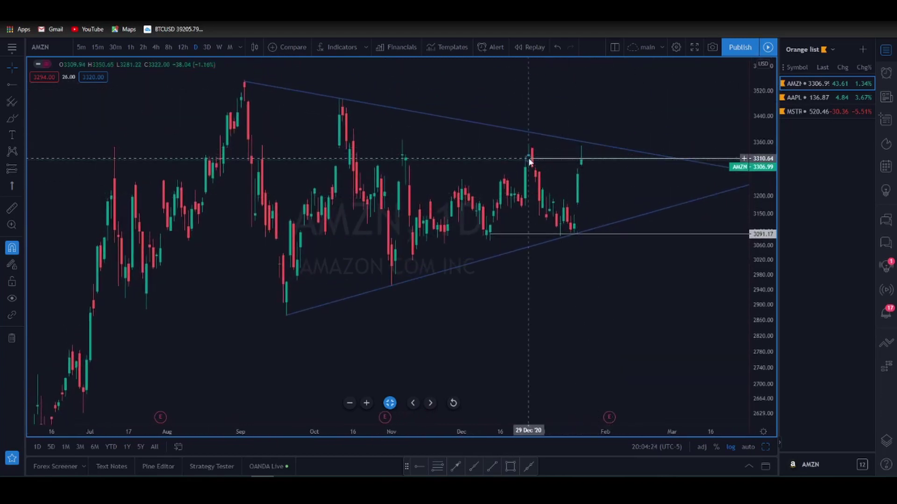
pyautogui.scroll(3, 500, 219)
pyautogui.moveTo(768, 281)
pyautogui.mouseDown()
pyautogui.moveTo(774, 250)
pyautogui.moveTo(774, 281)
pyautogui.mouseUp()
pyautogui.moveTo(567, 298); pyautogui.dragTo(683, 324)
pyautogui.scroll(1, 567, 312)
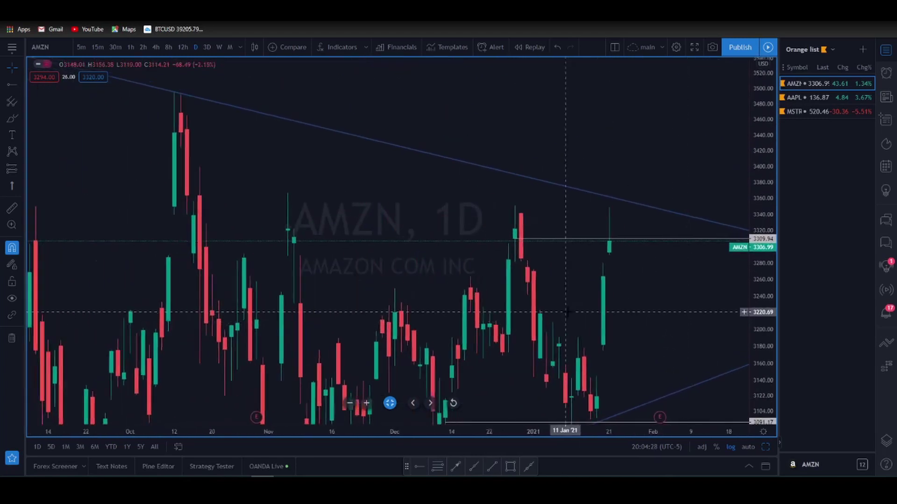
pyautogui.scroll(2, 566, 312)
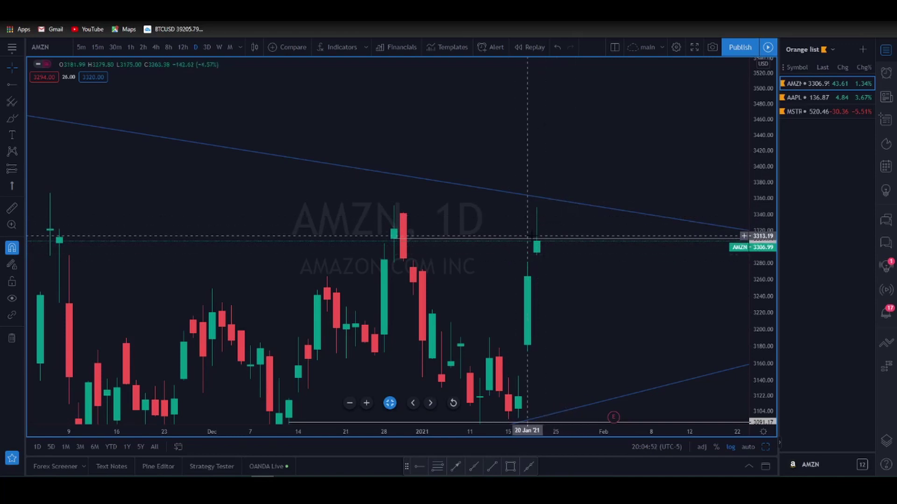
pyautogui.scroll(-3, 528, 236)
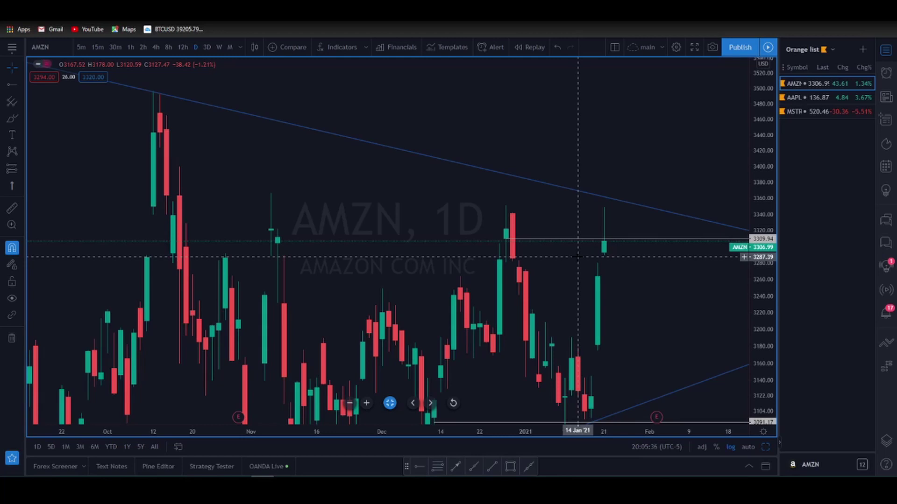
pyautogui.moveTo(686, 285); pyautogui.dragTo(579, 281)
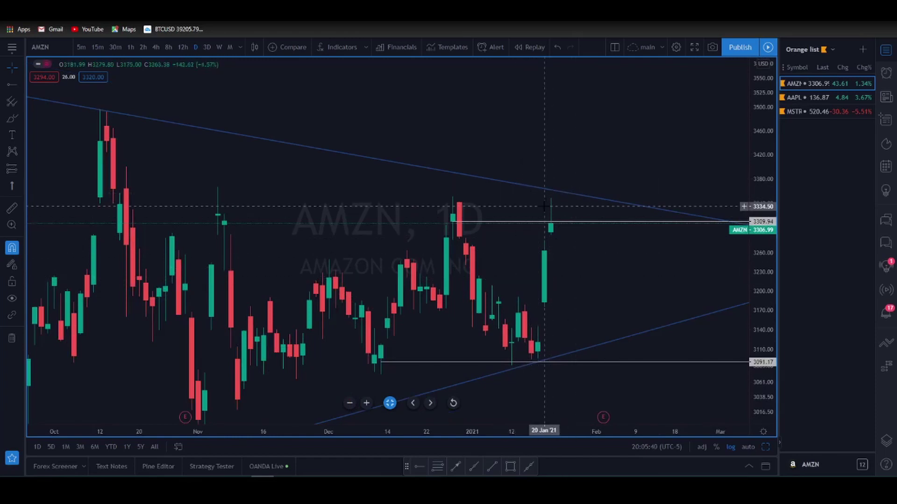
pyautogui.moveTo(544, 205); pyautogui.dragTo(607, 259)
pyautogui.scroll(3, 607, 260)
pyautogui.scroll(-2, 663, 258)
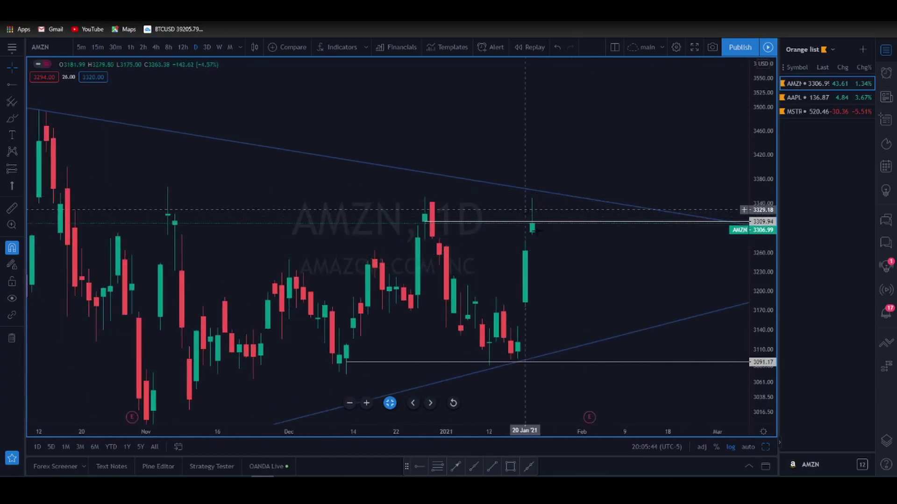
# Show AMZN on the 1-hour timeframe and examine the swings between the 3309.94 and 3091.17 levels.
pyautogui.click(130, 45)
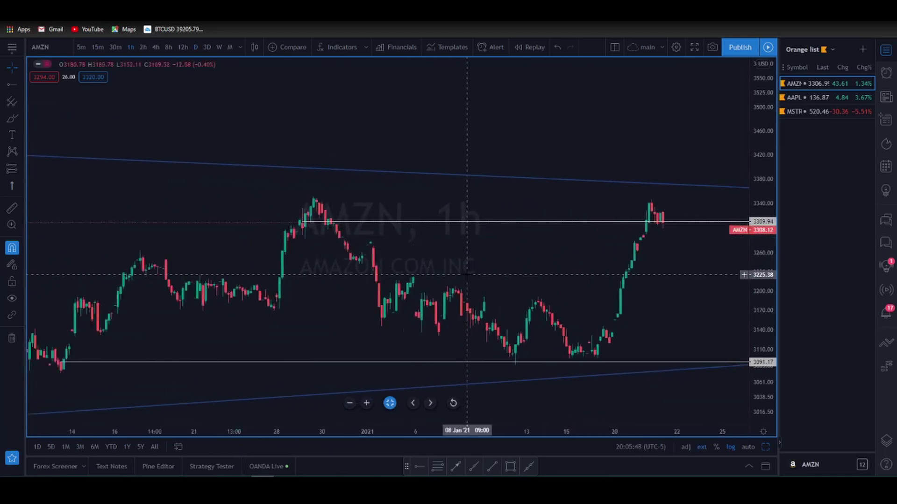
pyautogui.scroll(-2, 413, 294)
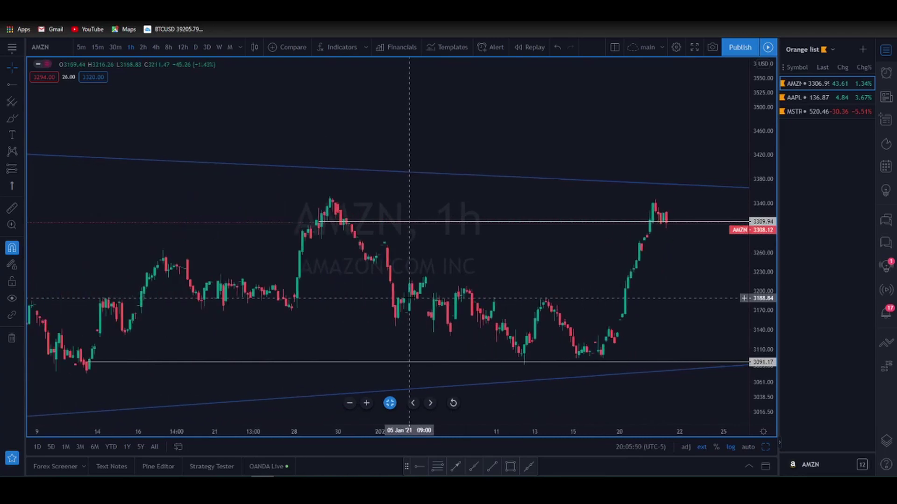
pyautogui.scroll(-3, 409, 297)
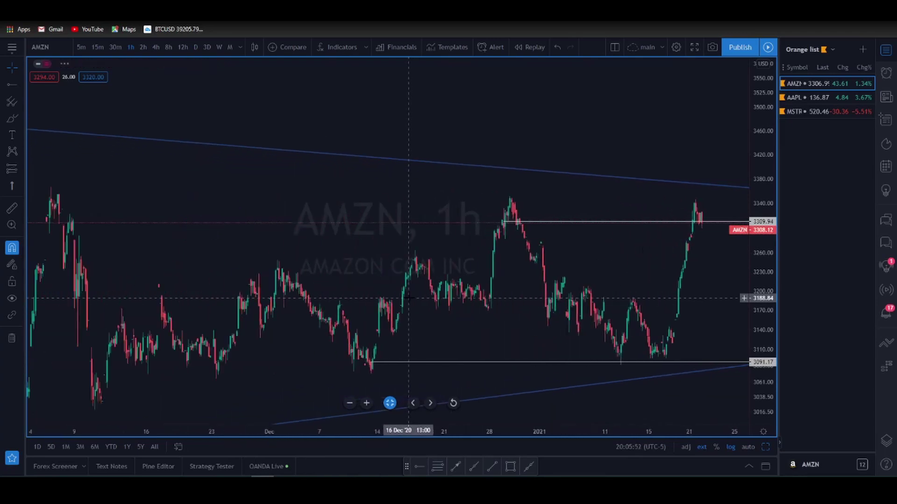
pyautogui.scroll(3, 409, 297)
pyautogui.moveTo(332, 299); pyautogui.dragTo(627, 285)
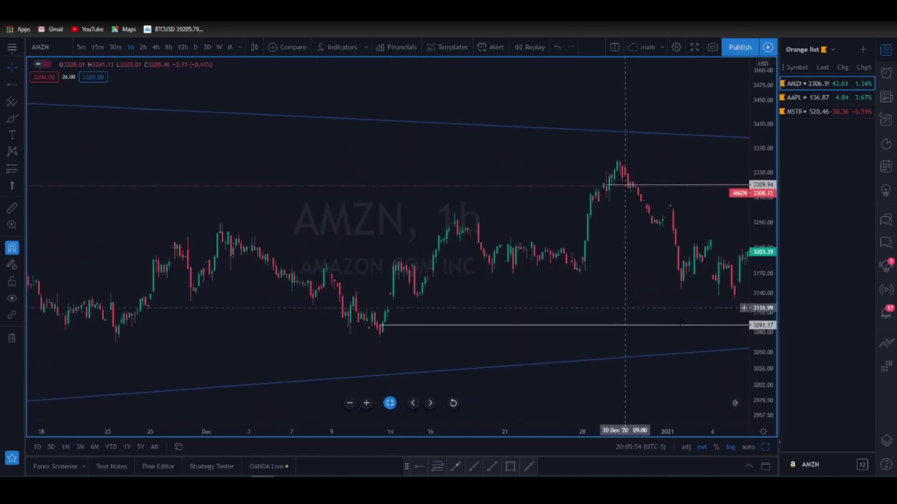
# Inspect AMZN's hourly candles around the 3091.17 level in December and January, and return to the wider range.
pyautogui.moveTo(761, 373); pyautogui.dragTo(762, 299)
pyautogui.moveTo(517, 304); pyautogui.dragTo(469, 268)
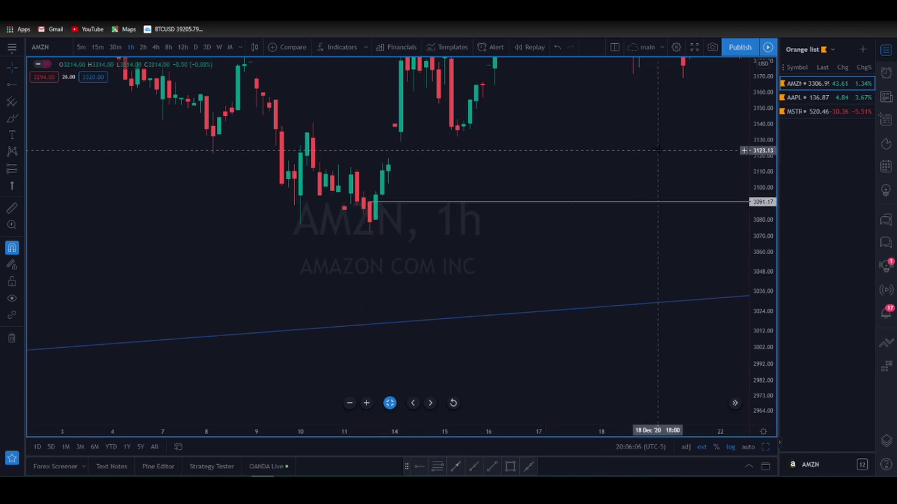
pyautogui.moveTo(594, 155); pyautogui.dragTo(388, 159)
pyautogui.moveTo(644, 159); pyautogui.dragTo(233, 160)
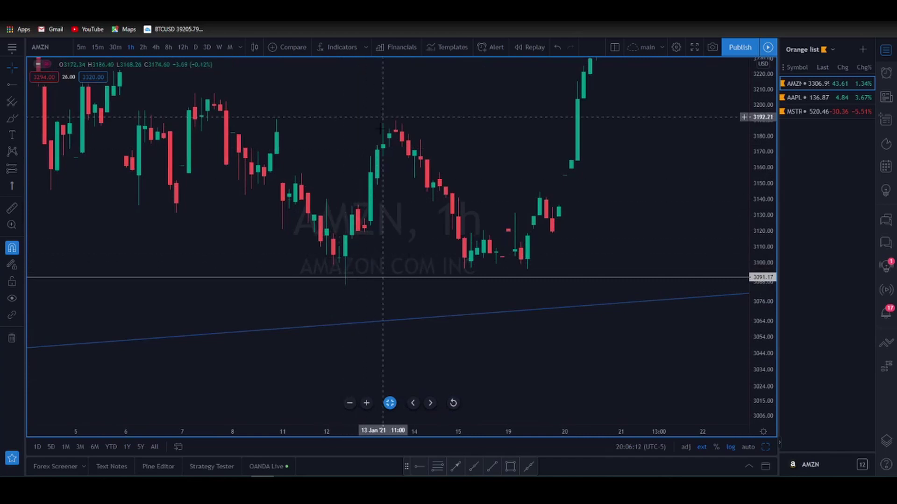
pyautogui.hotkey('alt', 'h')
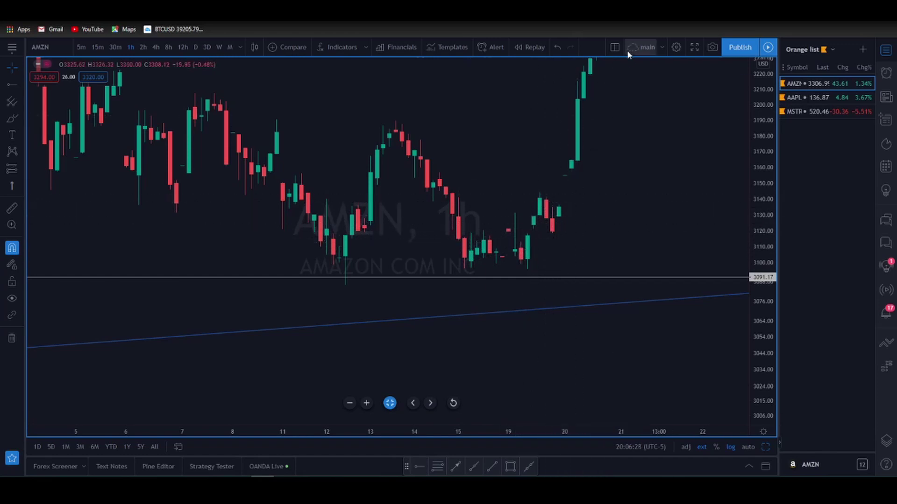
pyautogui.scroll(-3, 651, 198)
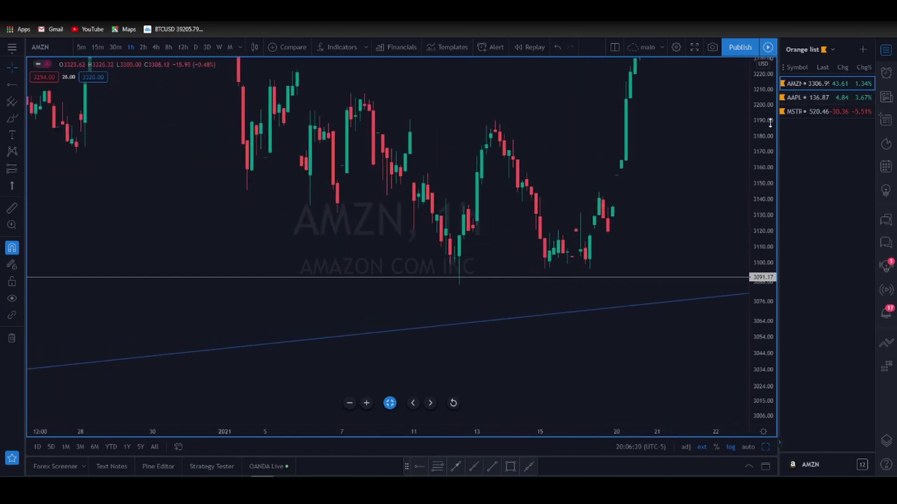
pyautogui.scroll(-3, 738, 288)
pyautogui.moveTo(761, 178); pyautogui.dragTo(762, 299)
pyautogui.scroll(-2, 570, 324)
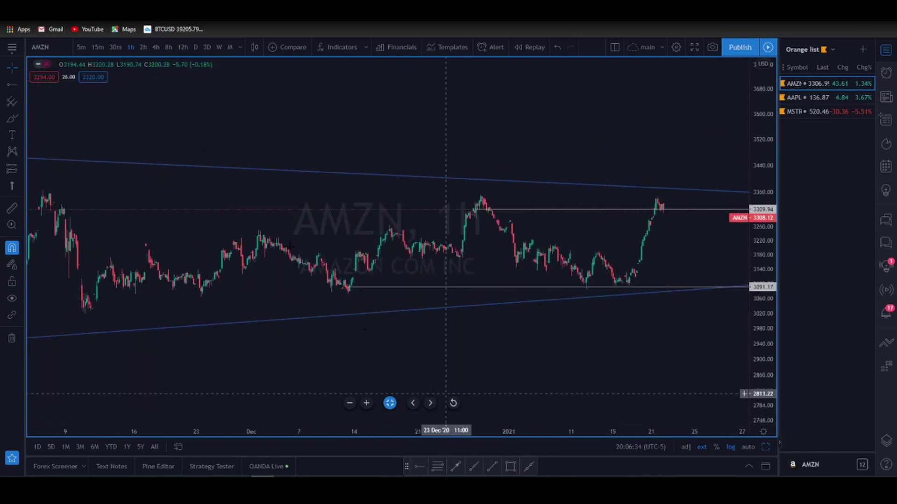
# Show AMZN on the 8-hour timeframe and examine the converging trendlines from September 2020 up to their crossing point.
pyautogui.click(168, 47)
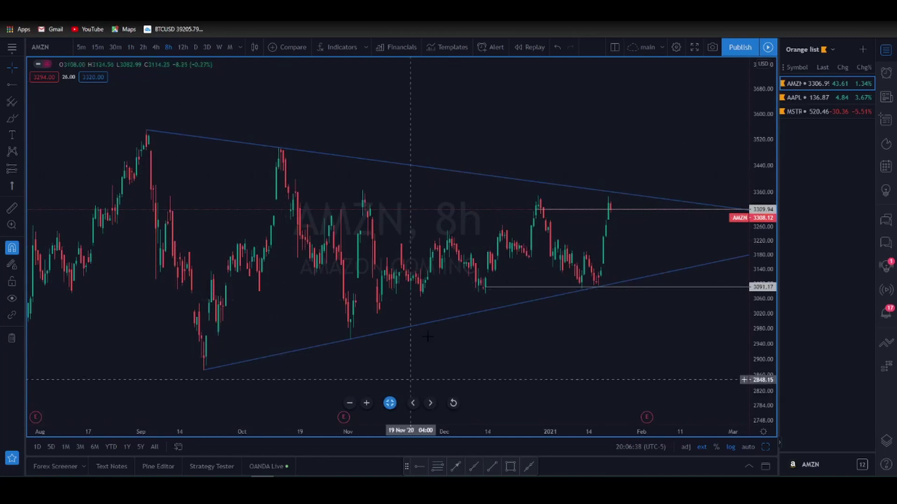
pyautogui.scroll(-3, 552, 266)
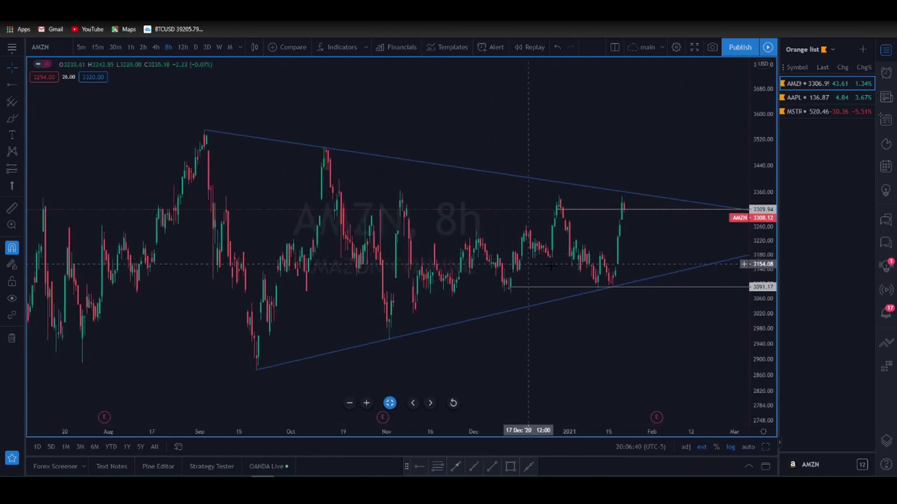
pyautogui.scroll(1, 553, 266)
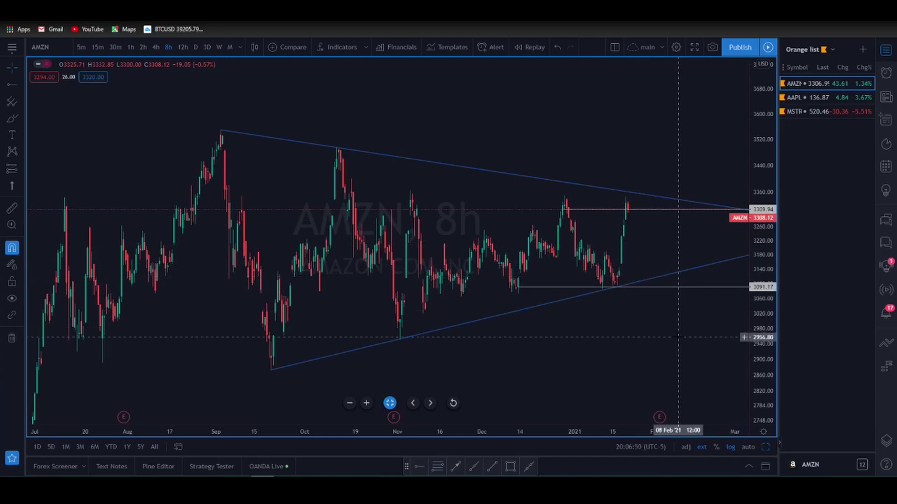
pyautogui.scroll(-3, 675, 336)
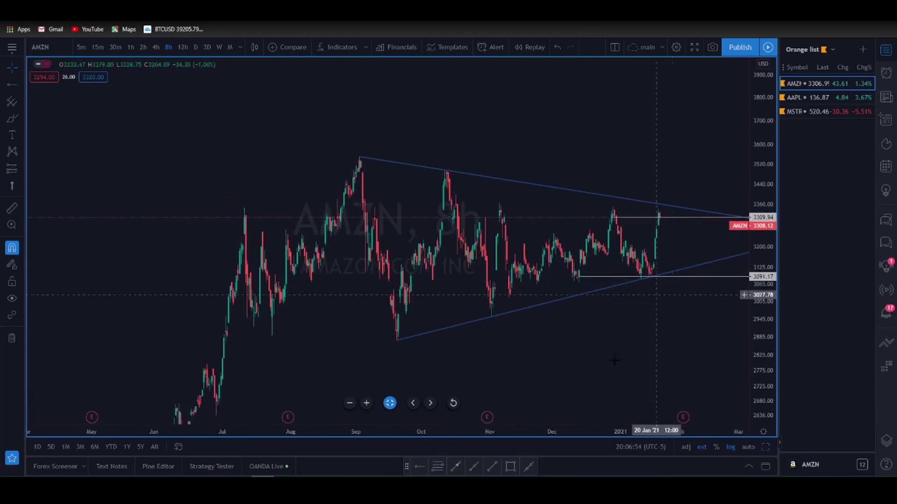
pyautogui.scroll(-2, 610, 360)
pyautogui.moveTo(464, 341); pyautogui.dragTo(376, 272)
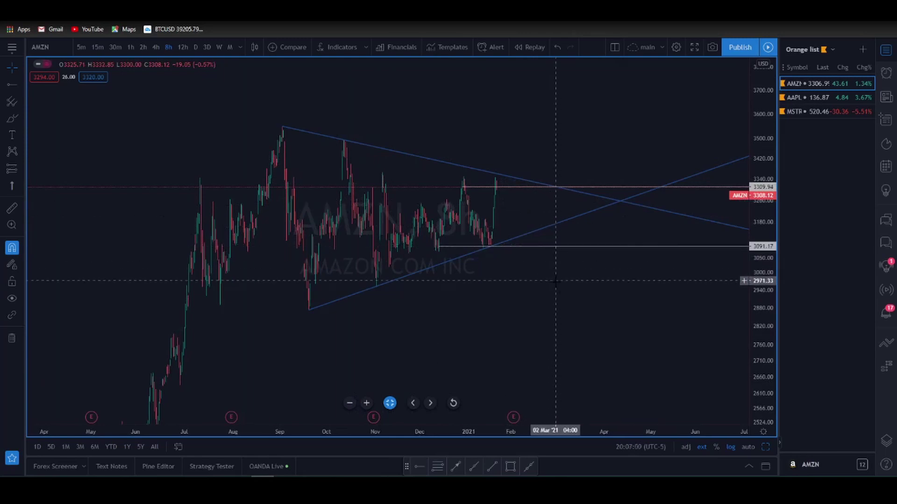
pyautogui.scroll(2, 556, 288)
pyautogui.moveTo(470, 276); pyautogui.dragTo(608, 319)
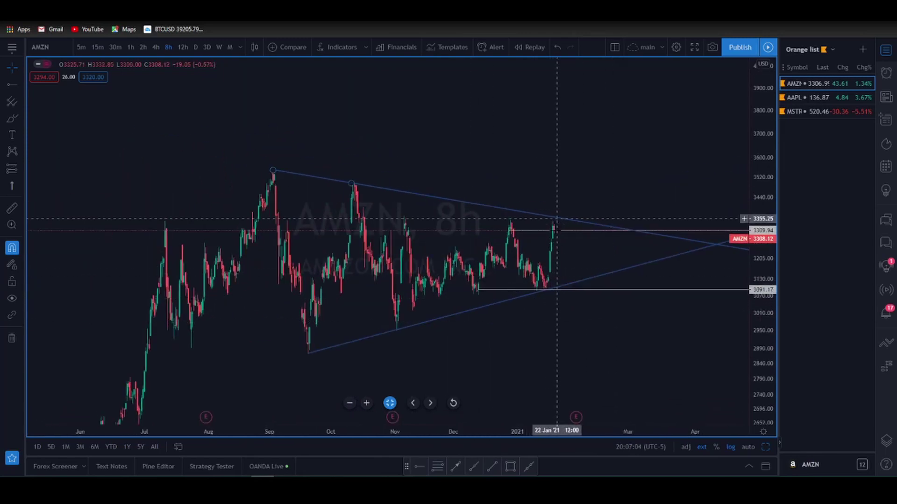
pyautogui.scroll(1, 574, 262)
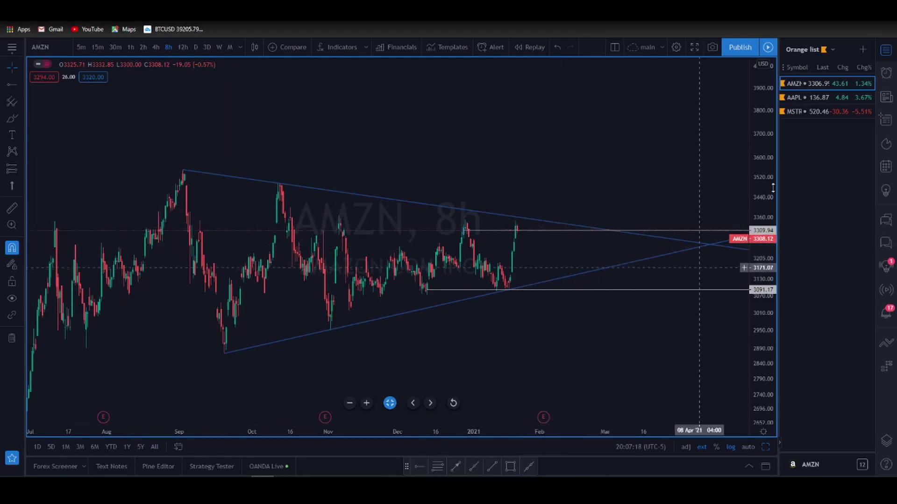
# Open the AAPL chart from the watchlist and examine its 8-hour candles against the rising trendline and the 137.98 level.
pyautogui.click(793, 97)
pyautogui.scroll(-4, 482, 276)
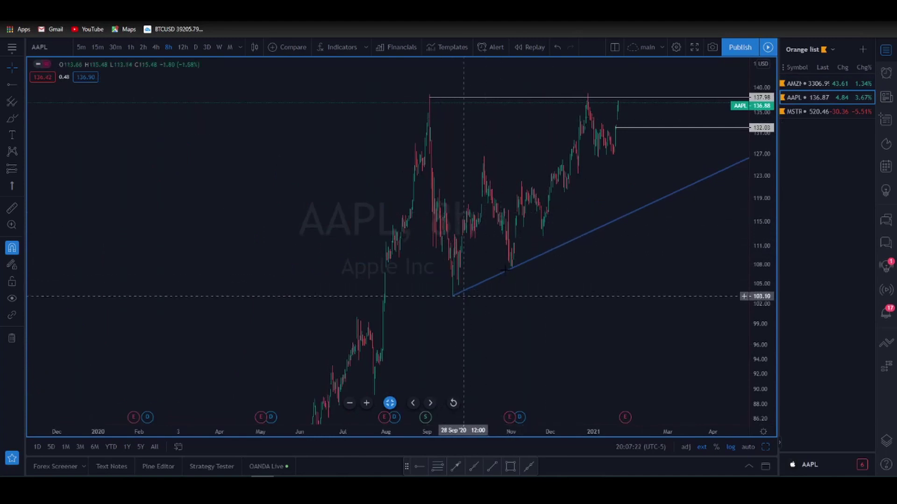
pyautogui.scroll(3, 588, 117)
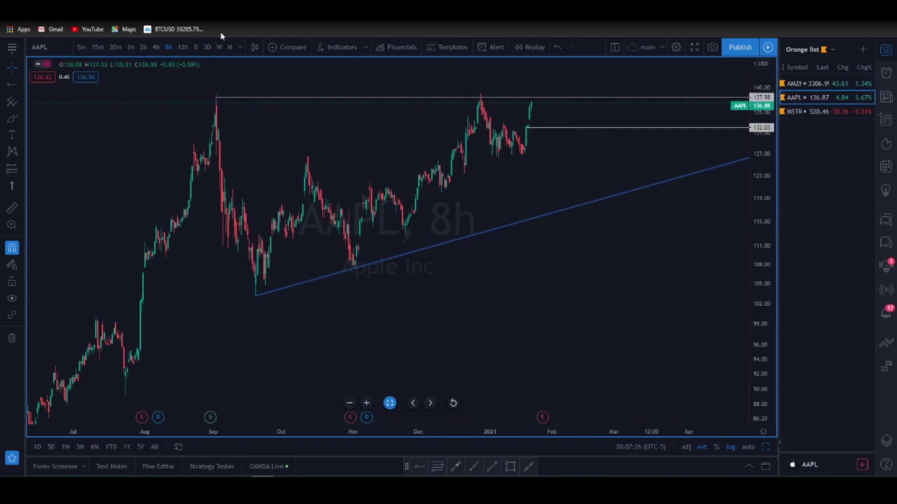
# Show AAPL on the 1-hour timeframe and inspect the candles from the late-December peak at 137.98 to the latest rise above 132.03.
pyautogui.click(131, 47)
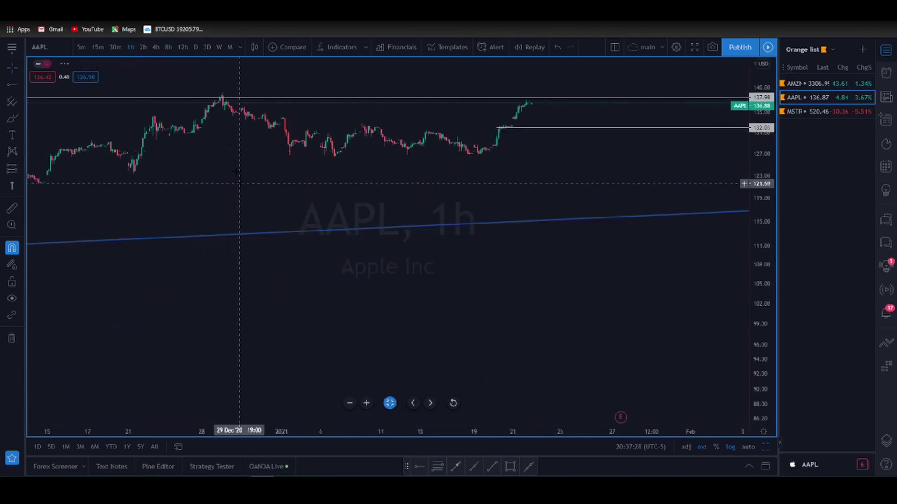
pyautogui.click(453, 403)
pyautogui.moveTo(210, 299); pyautogui.dragTo(498, 304)
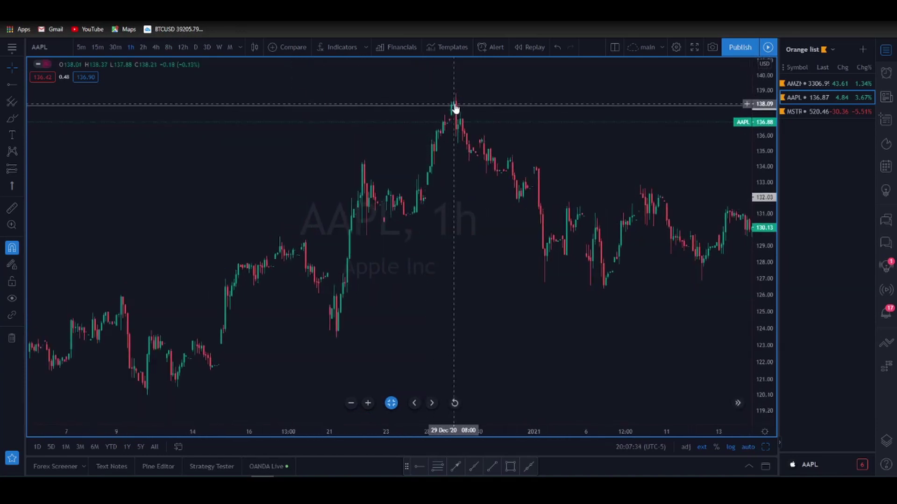
pyautogui.scroll(5, 455, 106)
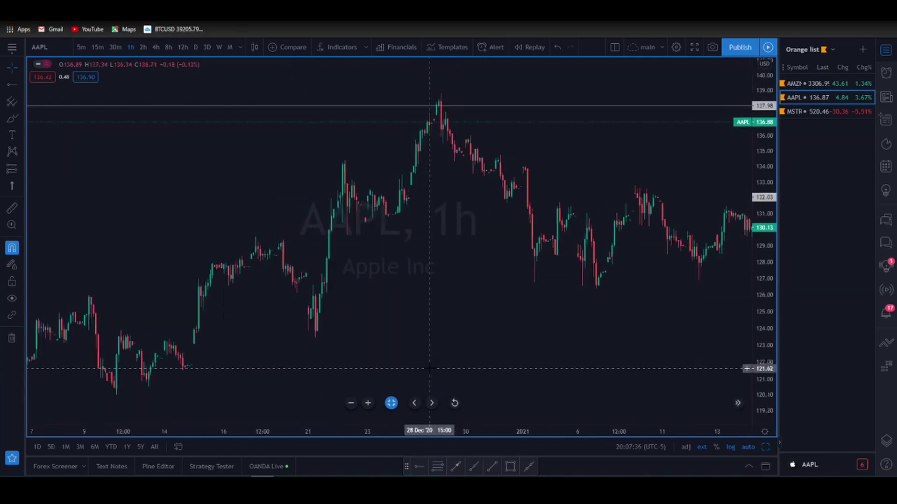
pyautogui.moveTo(384, 286); pyautogui.dragTo(633, 311)
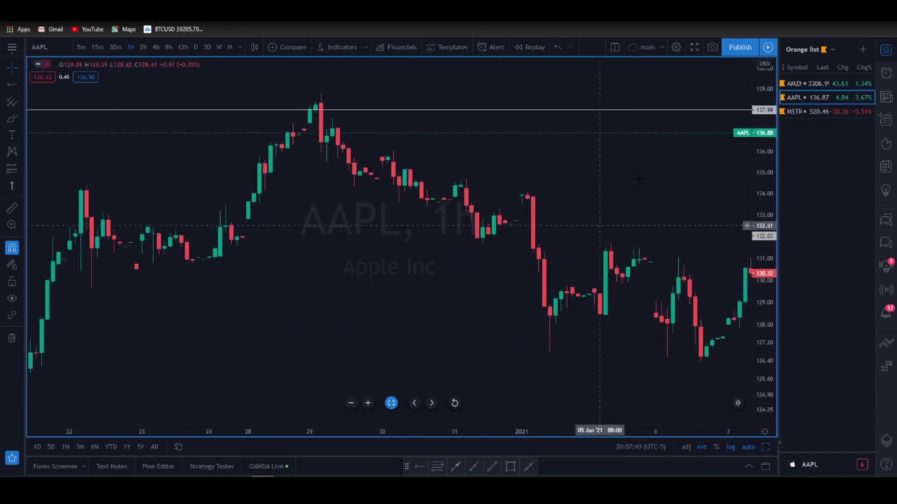
pyautogui.moveTo(600, 174); pyautogui.dragTo(200, 210)
pyautogui.moveTo(517, 170); pyautogui.dragTo(110, 202)
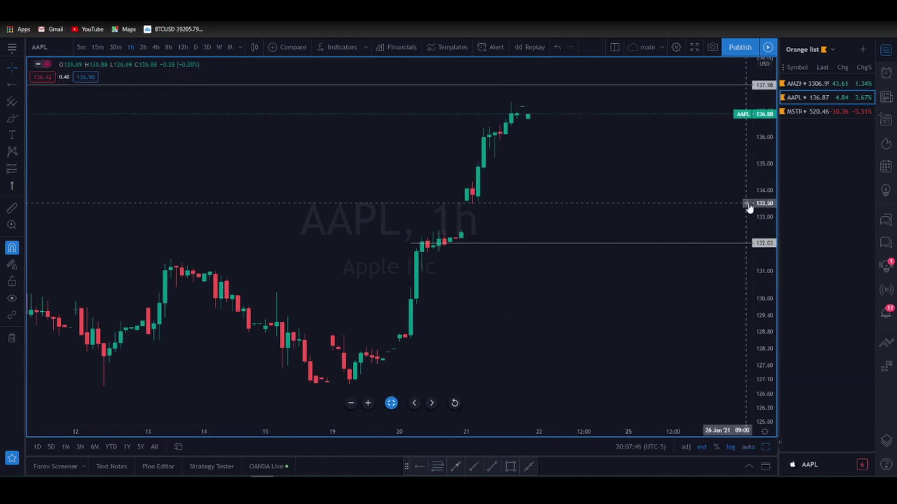
# Add horizontal rays at 136.19 and 134.05 on AAPL's 21 January hourly candles.
pyautogui.moveTo(637, 222); pyautogui.dragTo(566, 296)
pyautogui.click(420, 463)
pyautogui.click(497, 185)
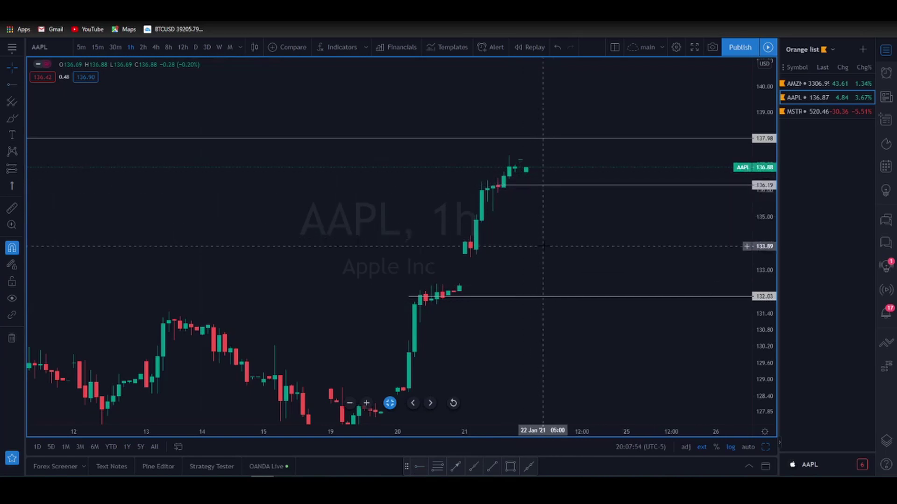
pyautogui.click(419, 467)
pyautogui.click(471, 242)
pyautogui.click(504, 262)
# Show AAPL on the 8-hour timeframe and examine the latest candles against the 137.98, 136.19, 134.05 and 132.03 levels.
pyautogui.scroll(-3, 608, 277)
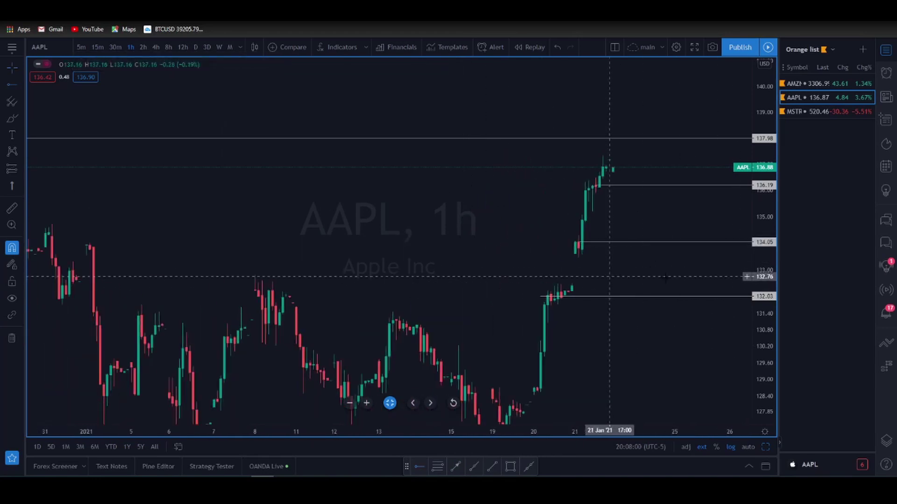
pyautogui.scroll(-5, 609, 276)
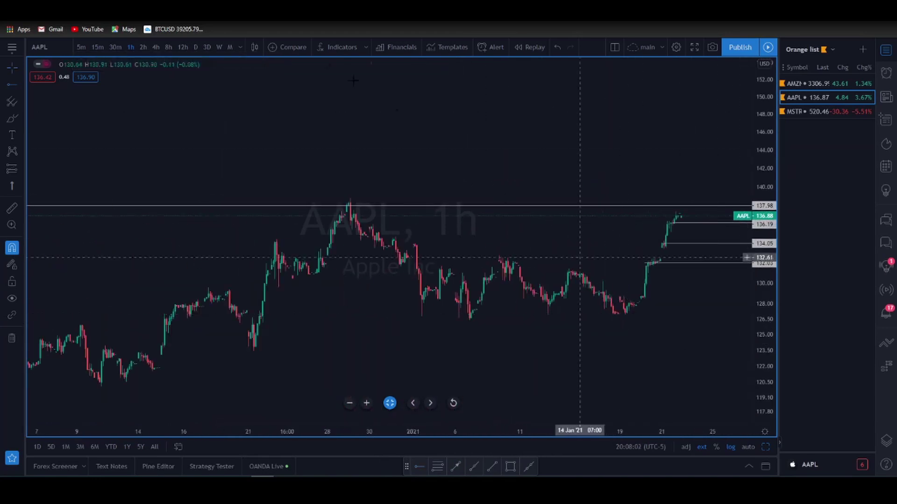
pyautogui.click(168, 47)
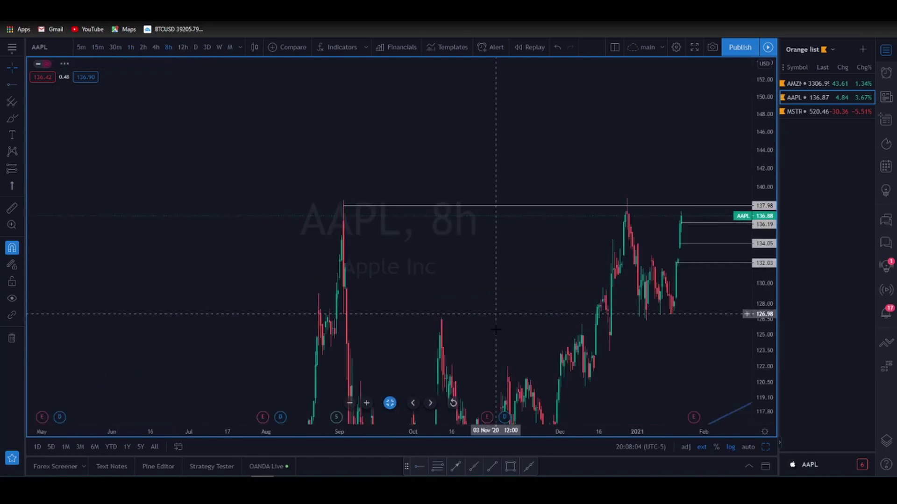
pyautogui.scroll(3, 603, 342)
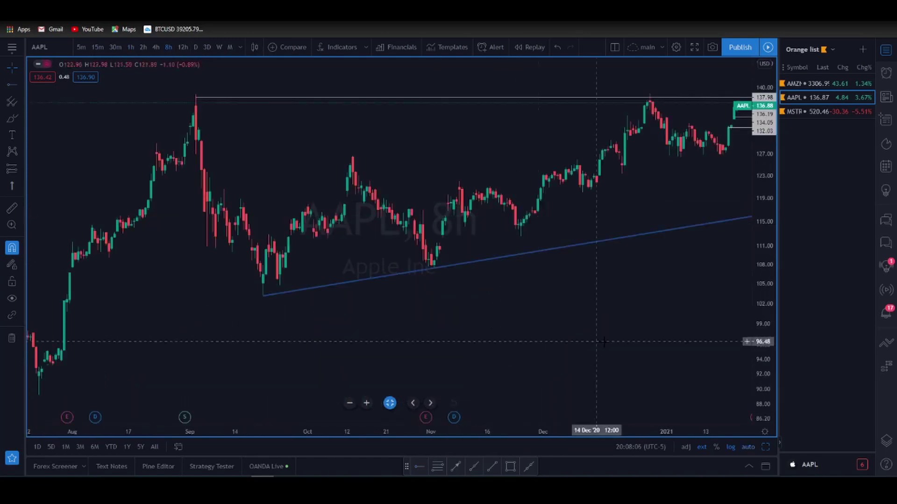
pyautogui.scroll(3, 602, 342)
pyautogui.moveTo(670, 236); pyautogui.dragTo(426, 291)
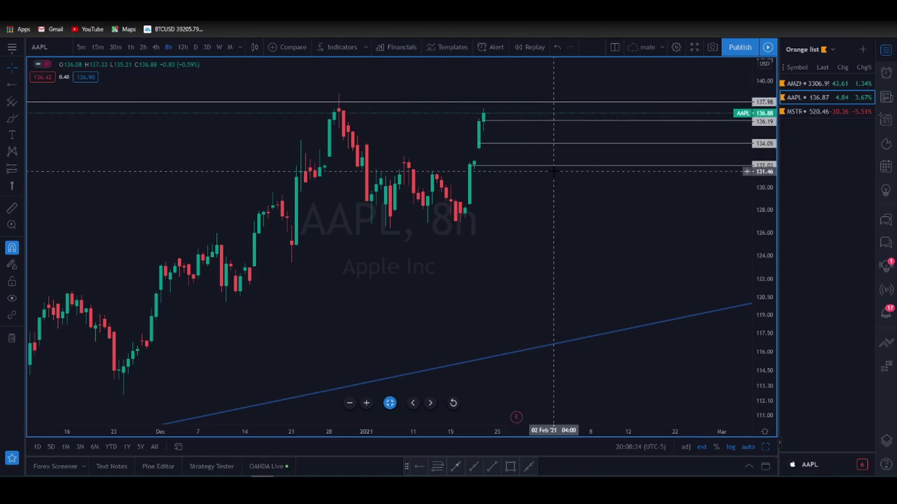
pyautogui.scroll(-3, 542, 171)
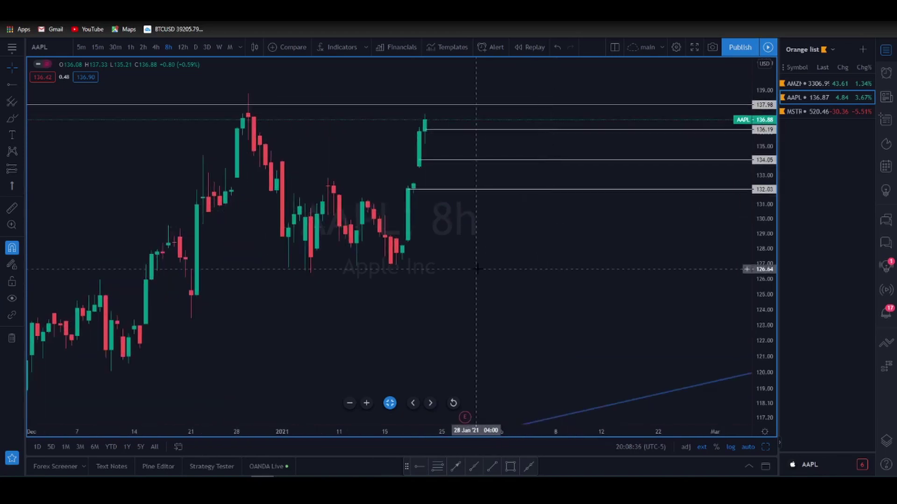
pyautogui.scroll(3, 483, 268)
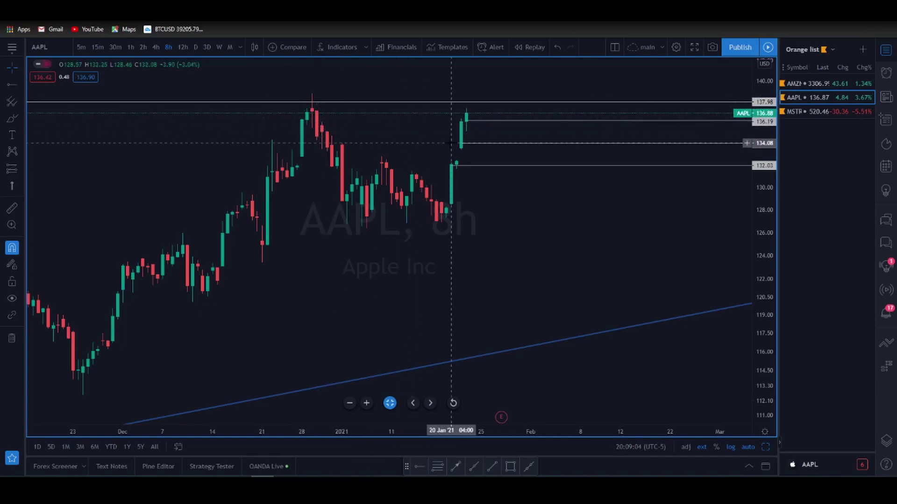
# Open the MSTR chart from the watchlist and look through its 8-hour price history back to 2011.
pyautogui.click(801, 112)
pyautogui.scroll(-3, 346, 254)
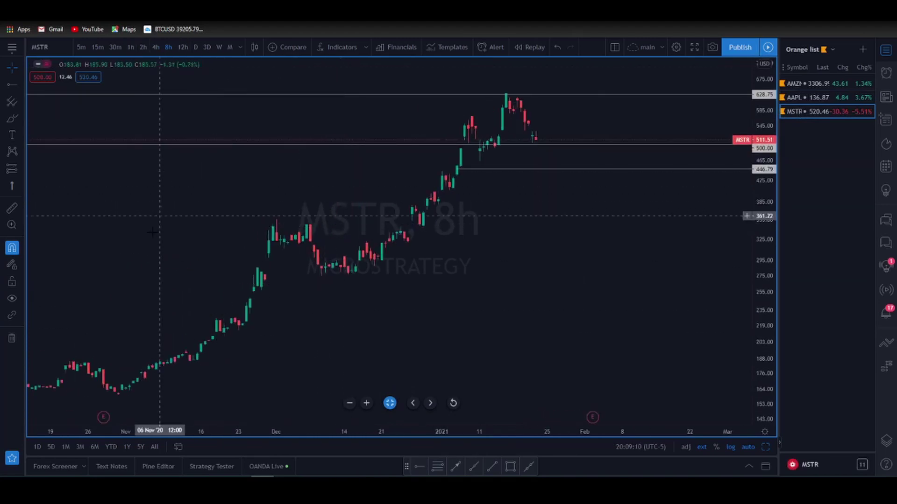
pyautogui.hscroll(-2, 190, 259)
pyautogui.scroll(-5, 215, 280)
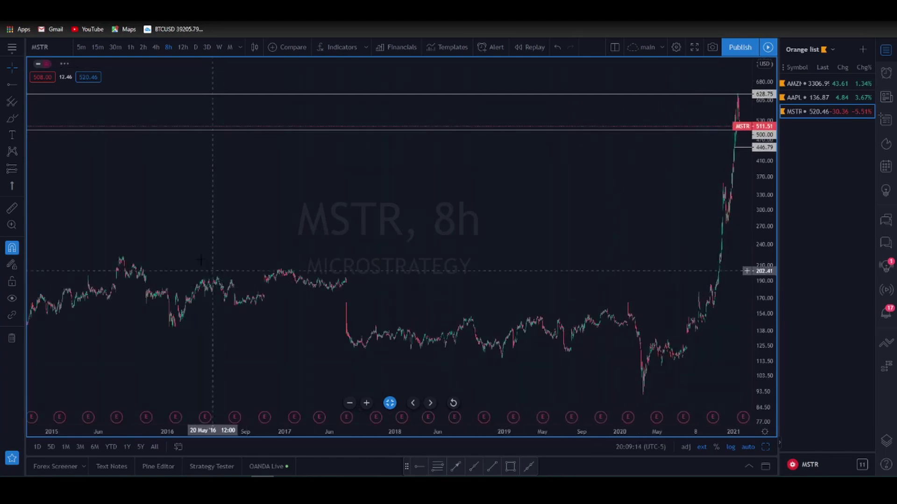
pyautogui.moveTo(220, 294); pyautogui.dragTo(668, 289)
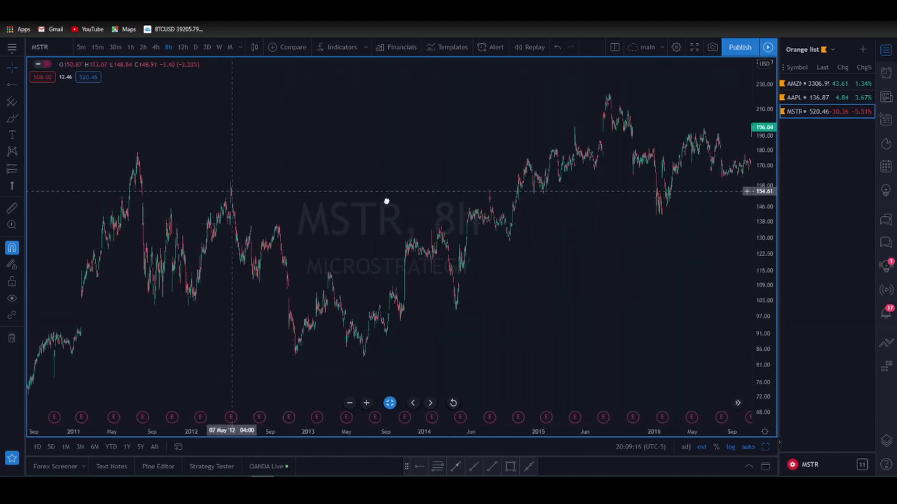
# Set MSTR to the daily timeframe and follow the price history from mid-1999 to the March 2000 decline.
pyautogui.write('1D')
pyautogui.press('Return')
pyautogui.scroll(4, 313, 217)
pyautogui.moveTo(487, 266); pyautogui.dragTo(404, 248)
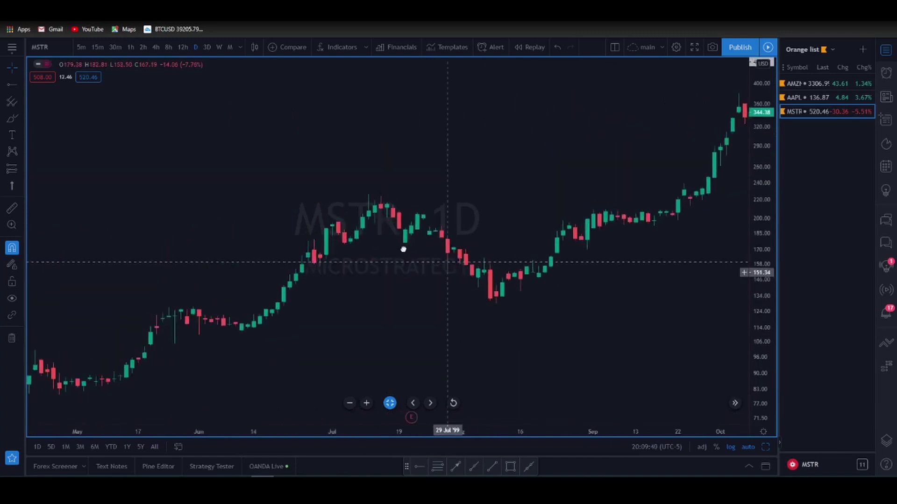
pyautogui.scroll(3, 404, 249)
pyautogui.hscroll(10, 140, 178)
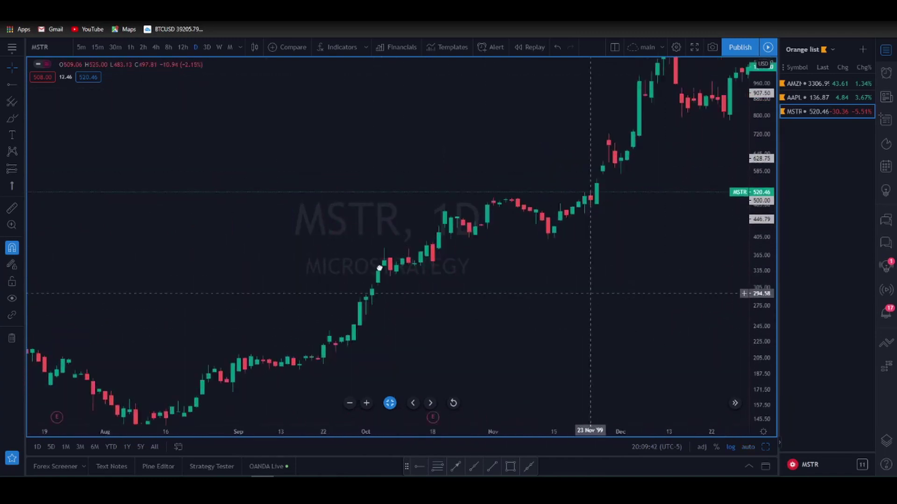
pyautogui.hscroll(10, 581, 296)
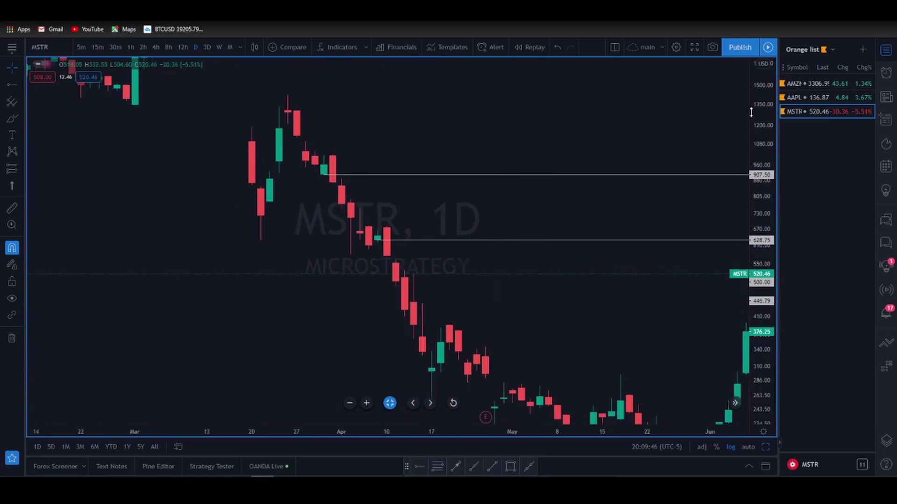
# Examine the April and June 2000 MSTR candles where the 907.50, 628.75 and 500.00 levels originate.
pyautogui.moveTo(544, 252); pyautogui.dragTo(382, 211)
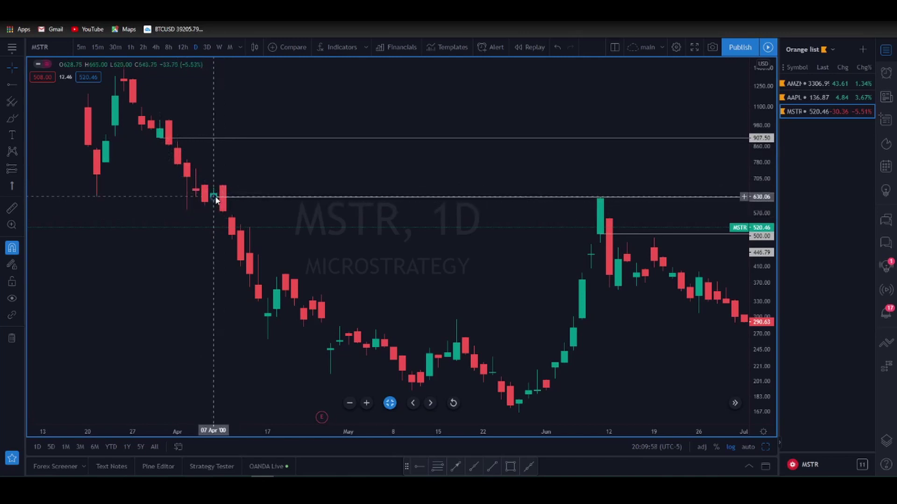
pyautogui.moveTo(213, 205); pyautogui.dragTo(280, 236)
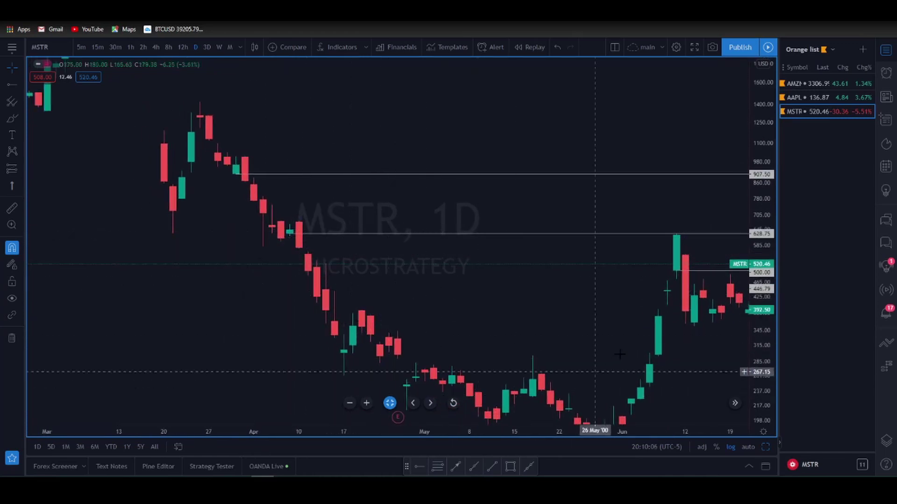
pyautogui.moveTo(676, 248); pyautogui.dragTo(460, 200)
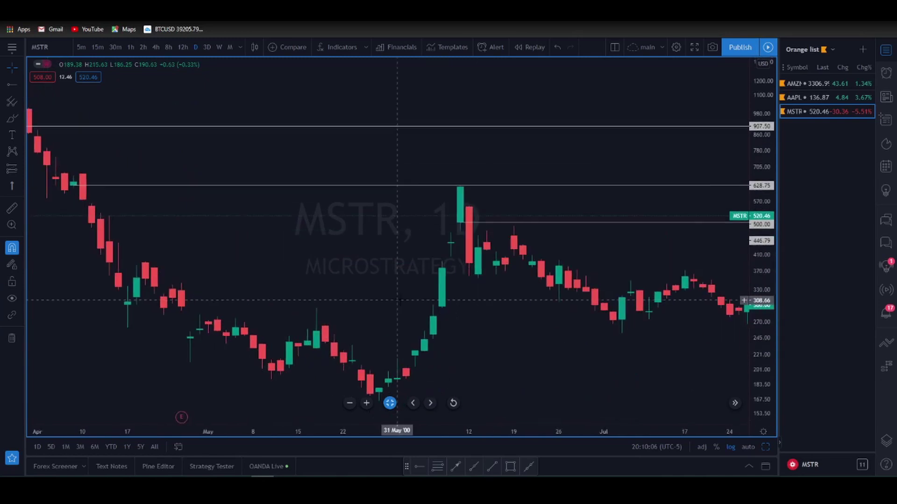
pyautogui.click(461, 190)
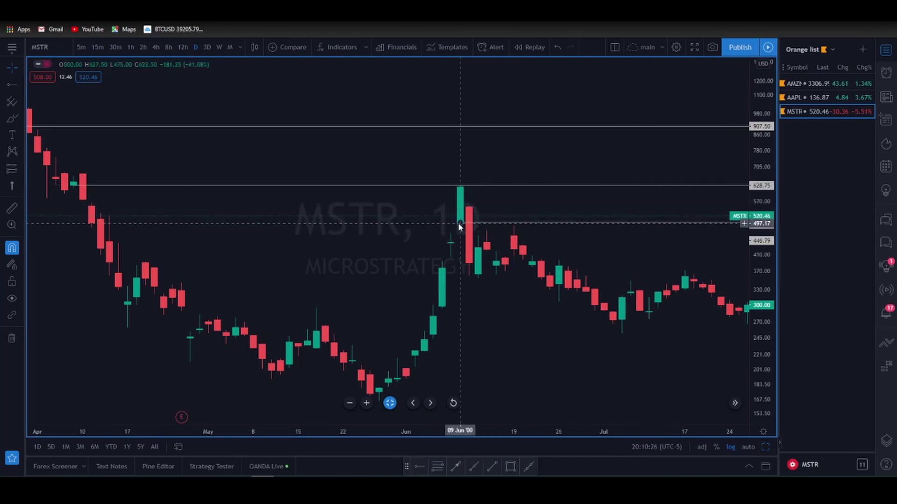
pyautogui.moveTo(307, 214); pyautogui.dragTo(566, 206)
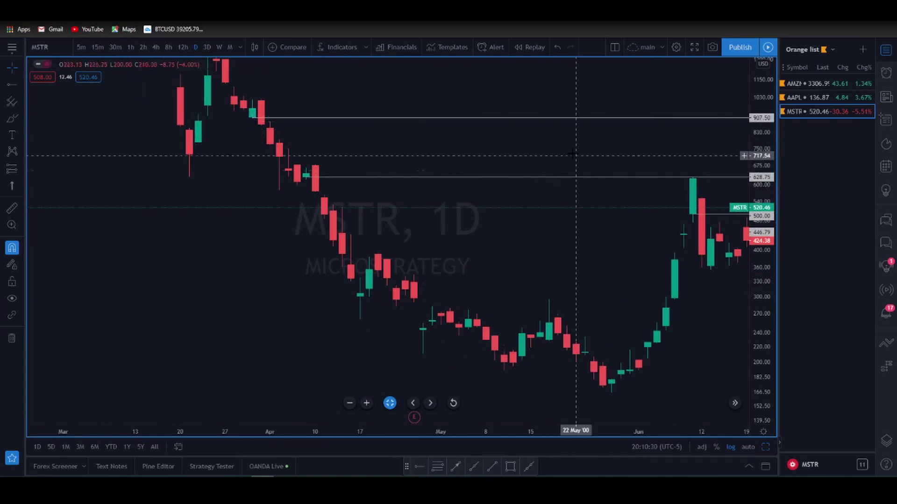
pyautogui.moveTo(566, 143); pyautogui.dragTo(261, 123)
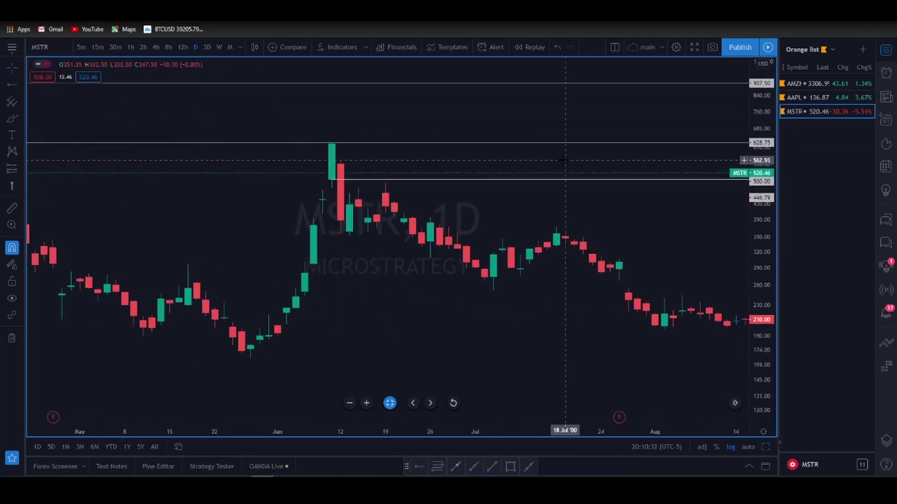
# Return to MSTR's latest daily candles and examine the January 2021 swings between the 628.75, 500.00 and 446.79 levels.
pyautogui.click(452, 403)
pyautogui.scroll(5, 206, 257)
pyautogui.hscroll(-10, 316, 273)
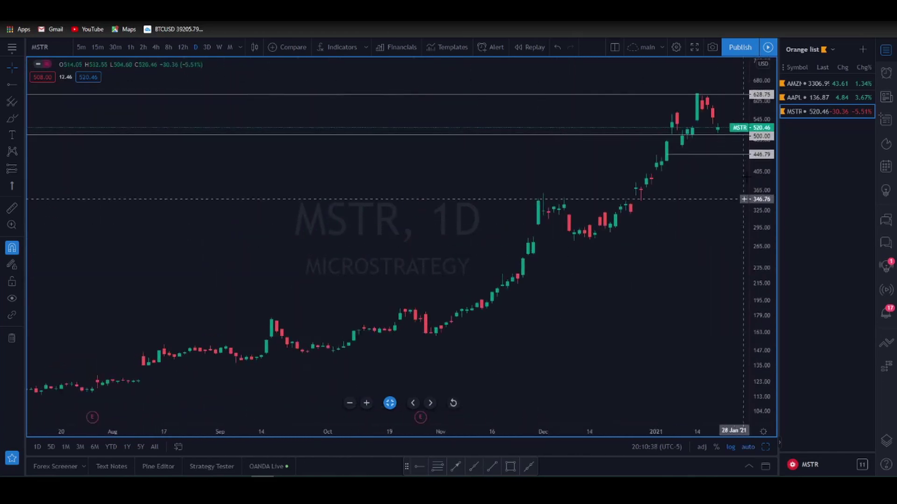
pyautogui.hscroll(5, 766, 176)
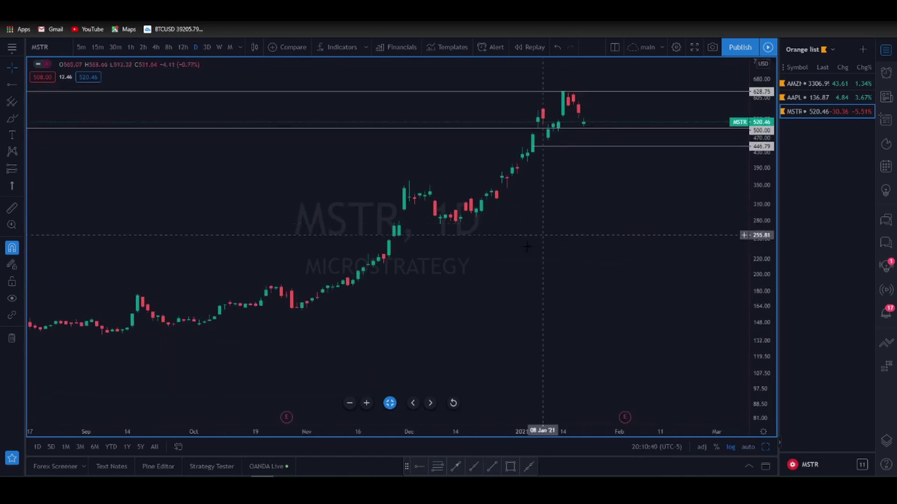
pyautogui.scroll(3, 516, 257)
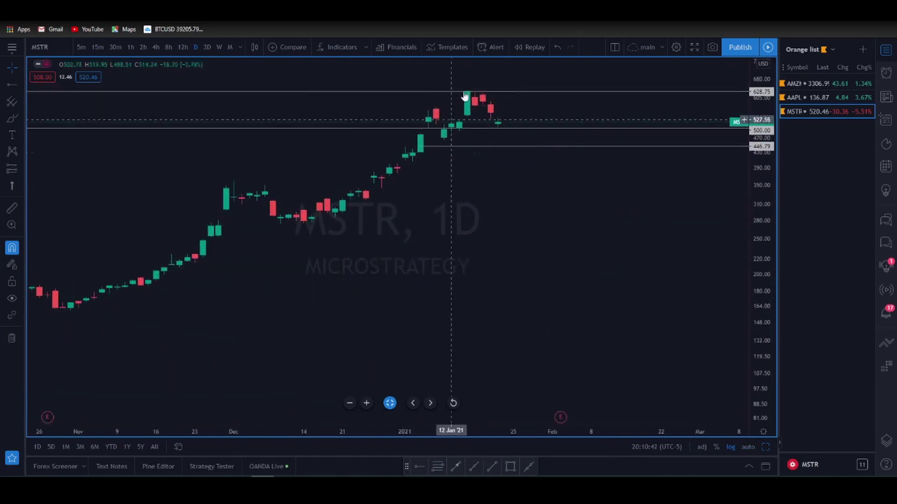
pyautogui.scroll(-2, 509, 143)
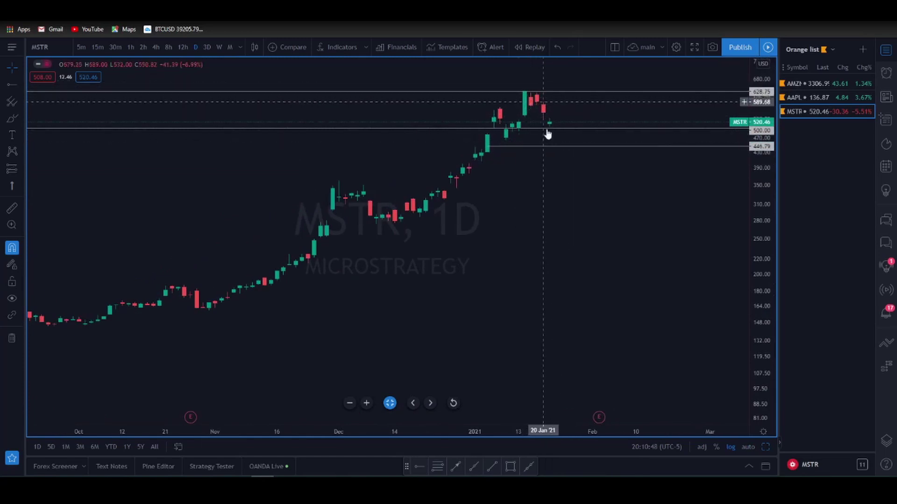
pyautogui.scroll(2, 551, 136)
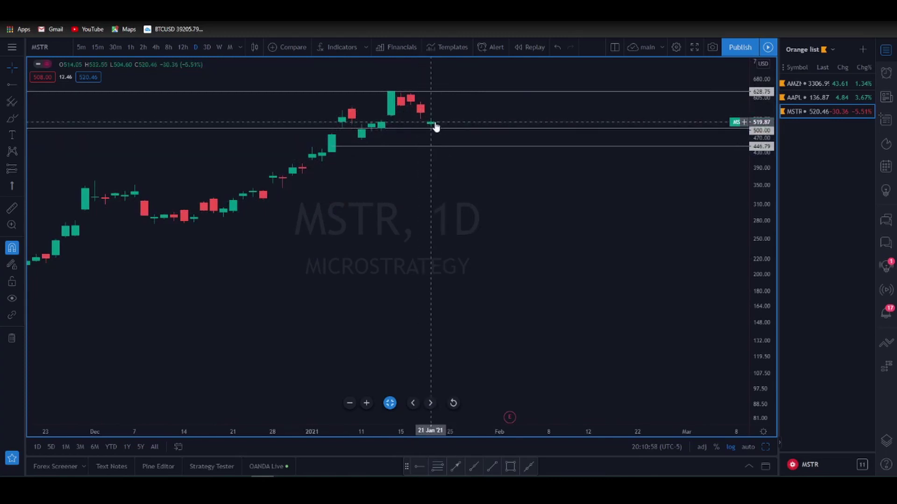
pyautogui.click(479, 93)
pyautogui.scroll(-4, 490, 111)
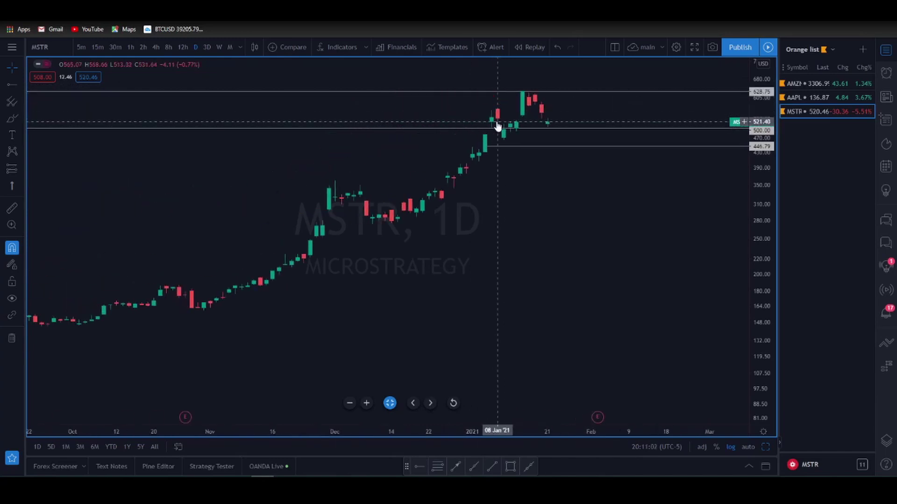
# Show MSTR on the 1-hour timeframe with the chart view reset to the latest candles.
pyautogui.click(131, 48)
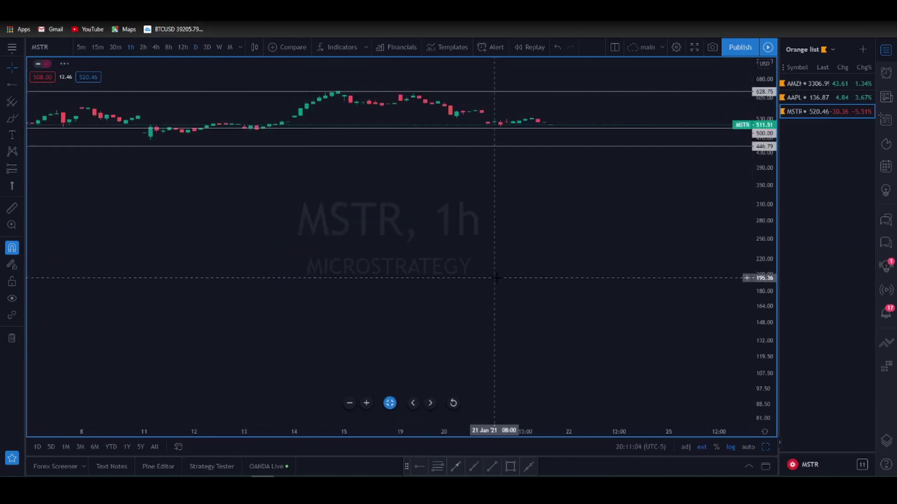
pyautogui.click(453, 403)
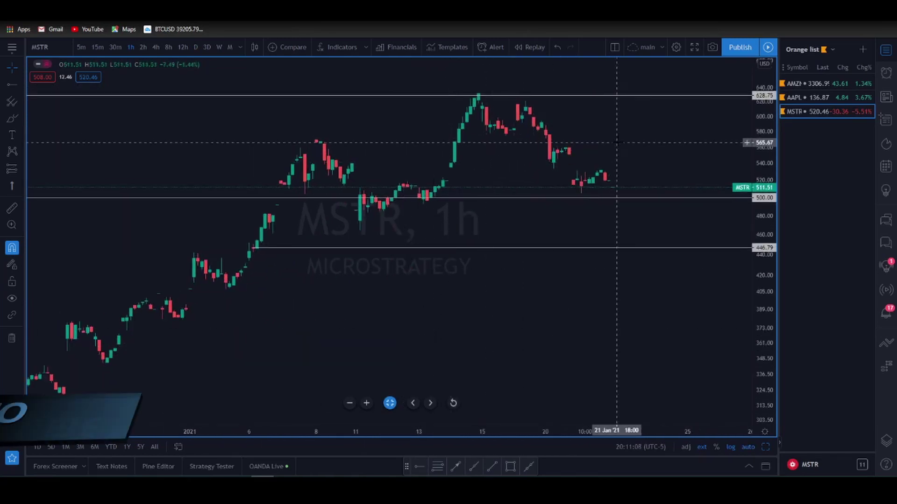
# Examine MSTR's hourly price action from late December 2020 through January 2021 around the 628.75, 500.00 and 446.79 levels.
pyautogui.scroll(-2, 430, 291)
pyautogui.scroll(2, 430, 291)
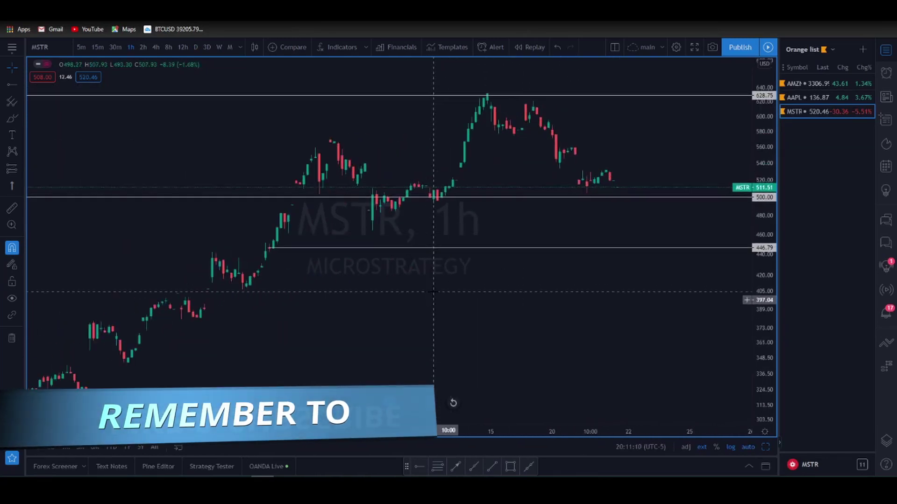
pyautogui.scroll(-2, 430, 291)
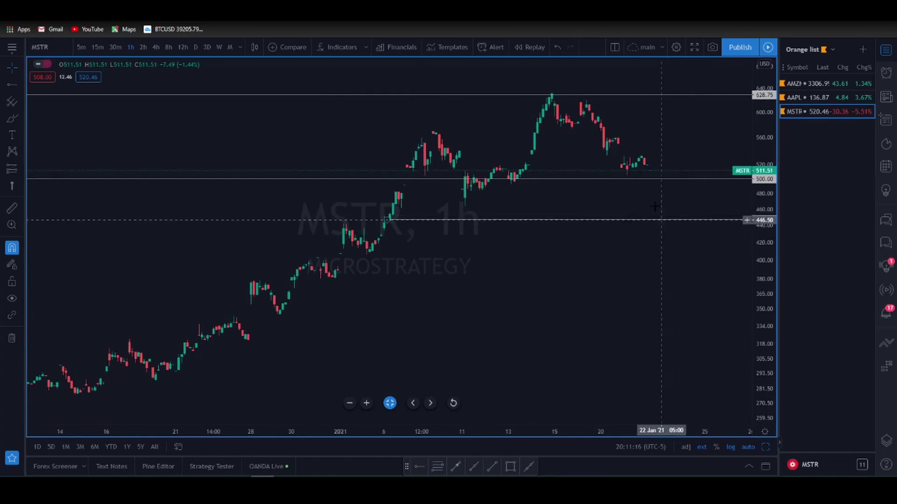
pyautogui.moveTo(676, 202); pyautogui.dragTo(539, 217)
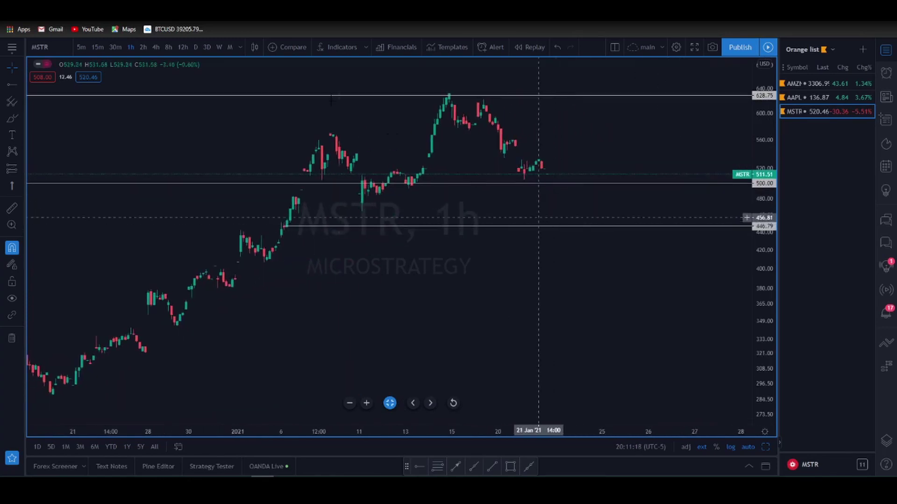
# Set MSTR to the daily timeframe and examine the rally from November 2020 to the January 2021 pullback.
pyautogui.click(195, 47)
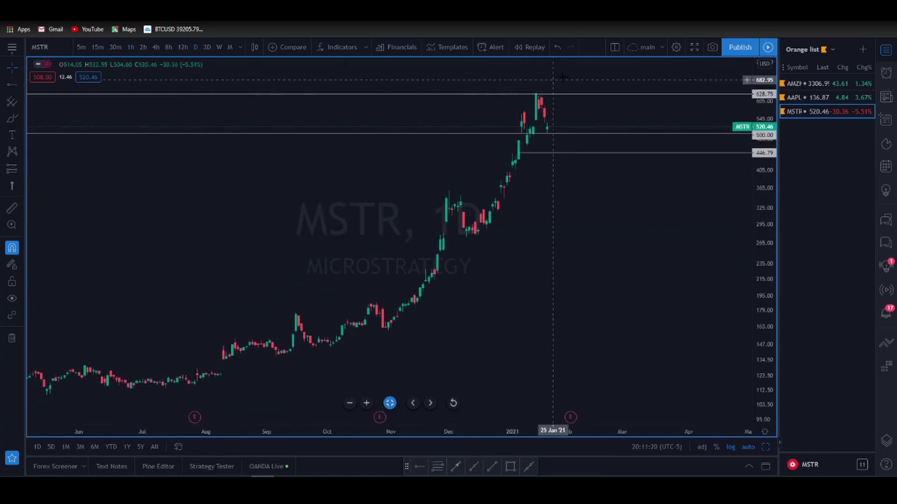
pyautogui.scroll(-3, 598, 168)
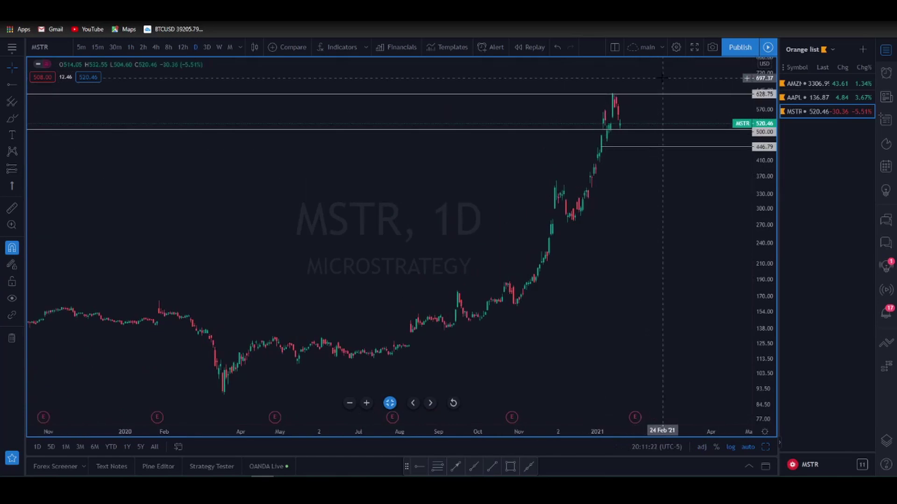
pyautogui.scroll(4, 621, 156)
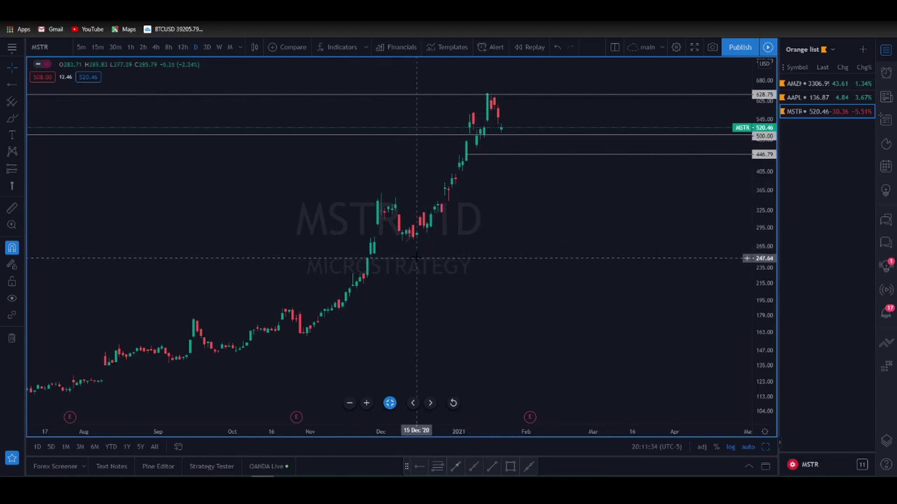
pyautogui.scroll(3, 506, 291)
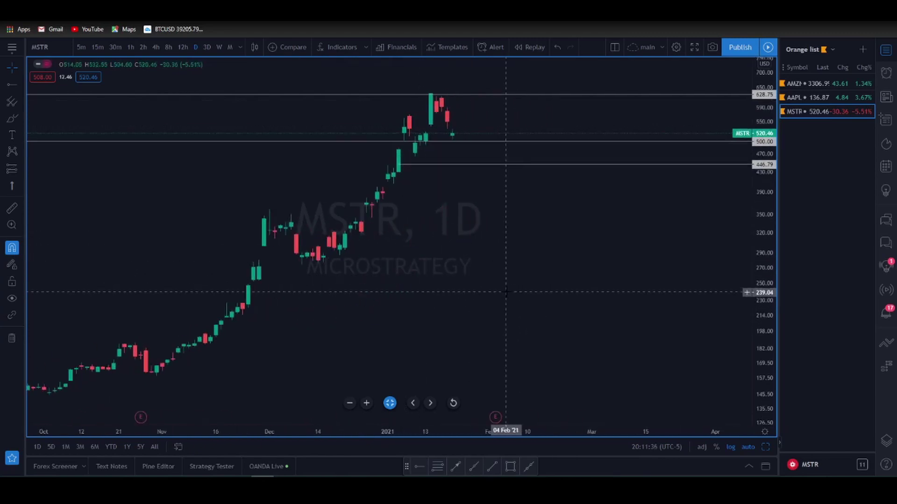
pyautogui.hscroll(-3, 741, 226)
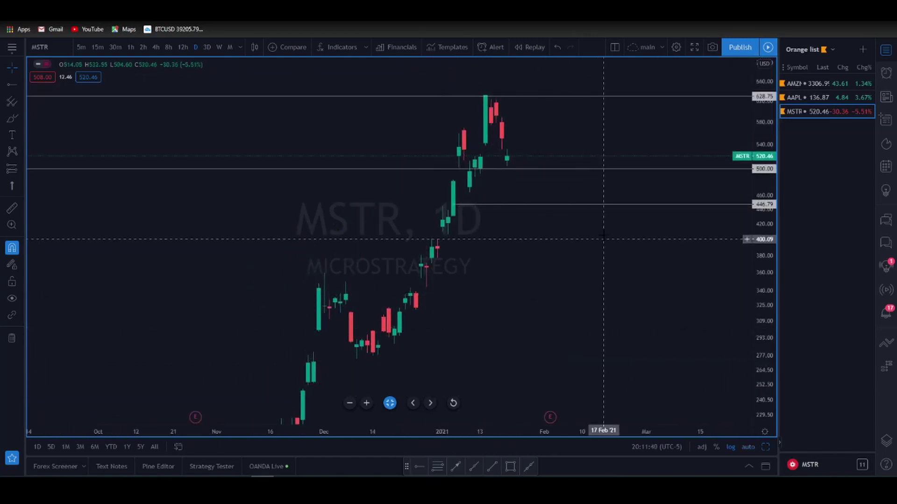
pyautogui.hscroll(3, 601, 236)
pyautogui.hscroll(-3, 599, 281)
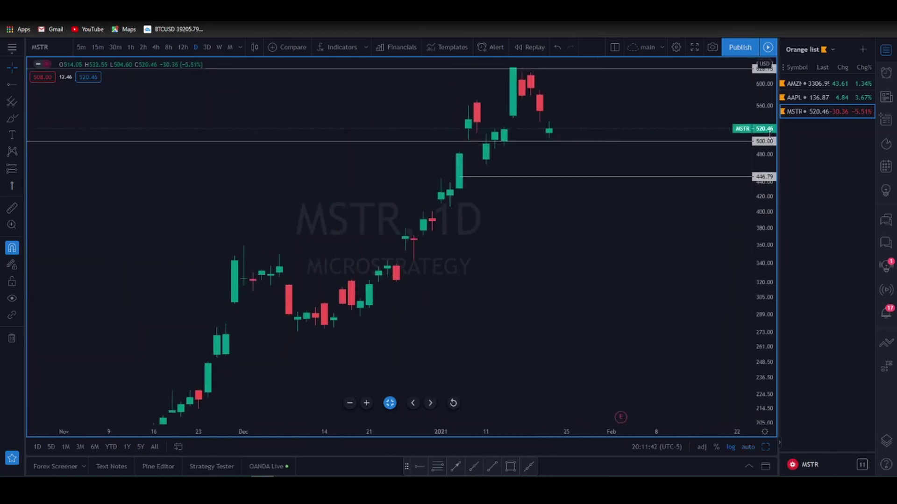
# Add a horizontal ray at 391.02 on the MSTR daily chart, starting from the 31 December 2020 candle.
pyautogui.scroll(-3, 551, 317)
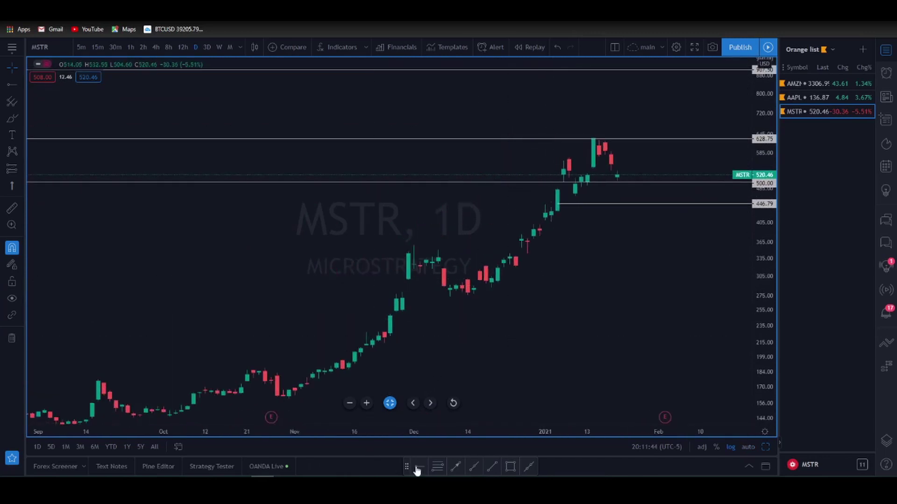
pyautogui.click(539, 229)
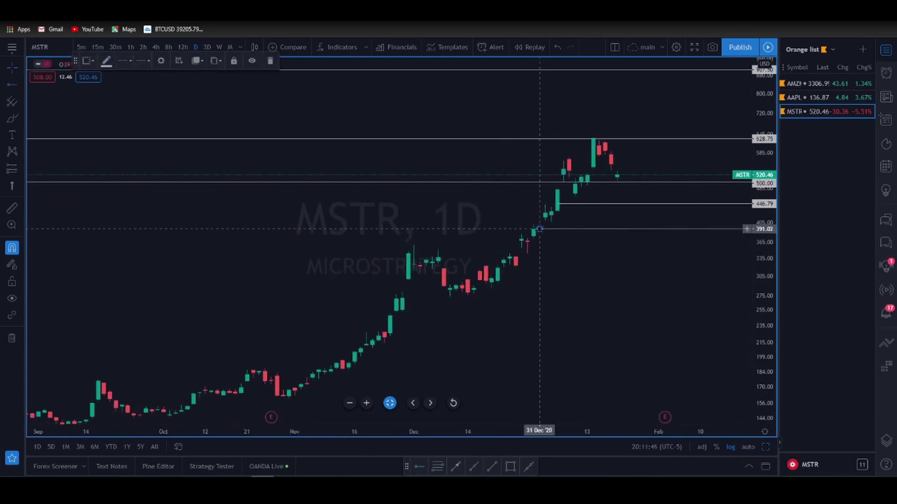
pyautogui.scroll(-1, 658, 298)
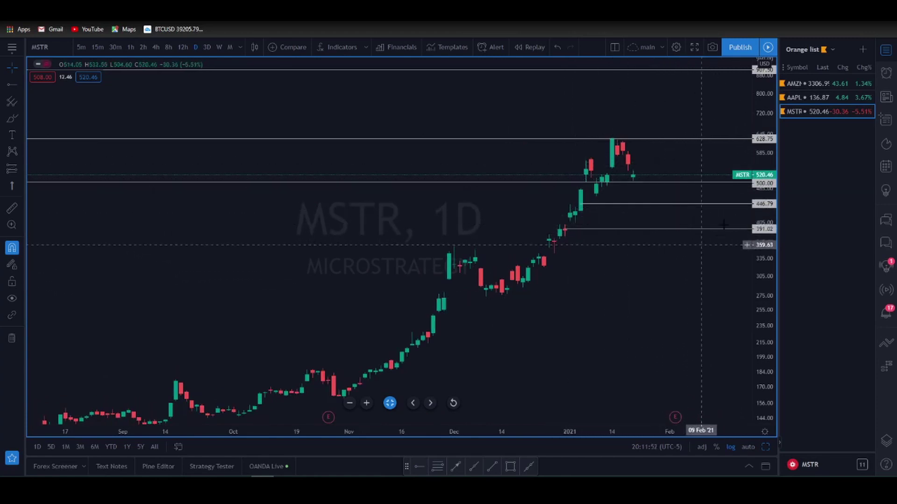
# Examine MSTR's latest daily candles against the 907.50, 628.75, 500.00, 446.79 and 391.02 levels, widening the visible history to early 2020.
pyautogui.moveTo(472, 306); pyautogui.dragTo(340, 314)
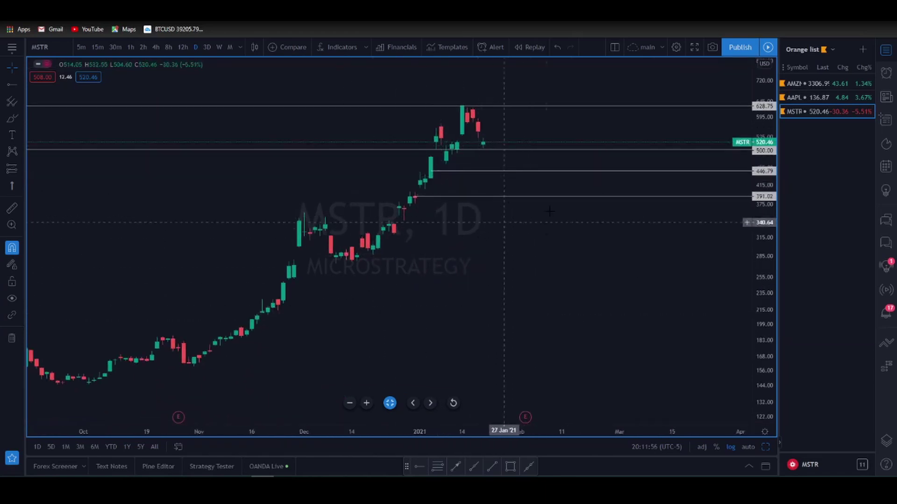
pyautogui.scroll(-1, 536, 253)
pyautogui.scroll(-1, 535, 253)
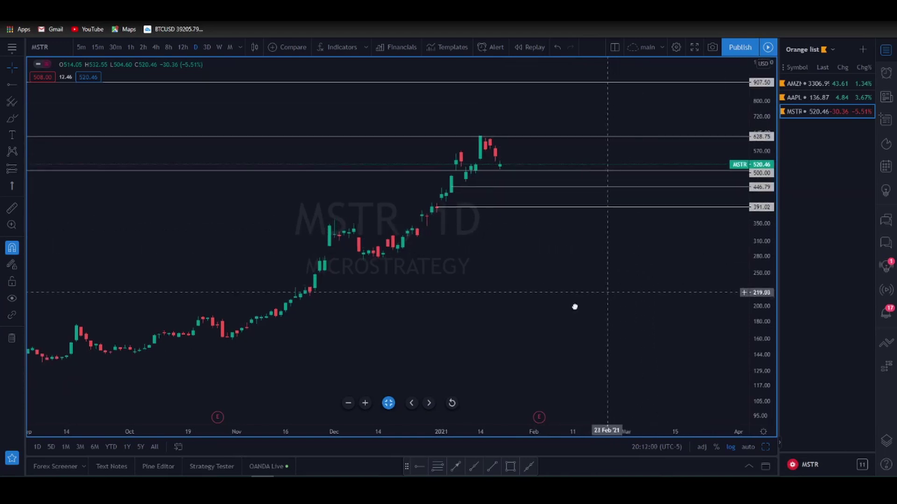
pyautogui.scroll(-2, 531, 330)
pyautogui.scroll(-1, 565, 320)
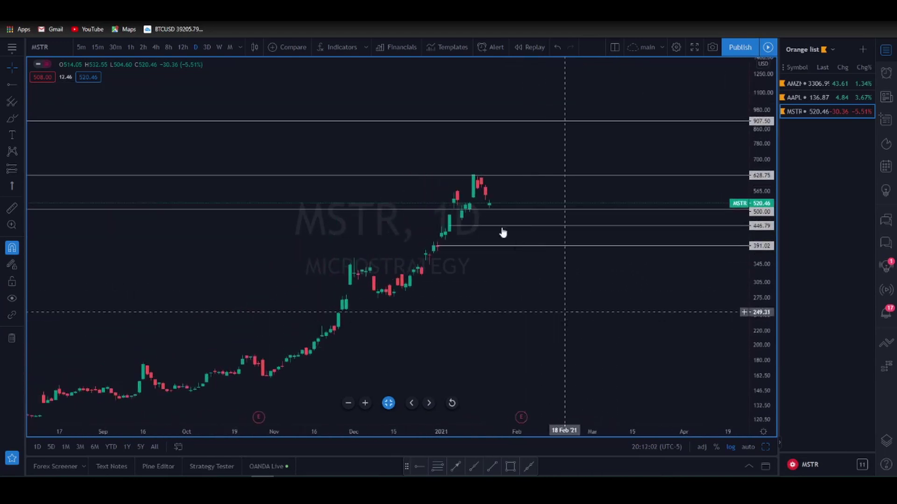
pyautogui.scroll(-1, 607, 234)
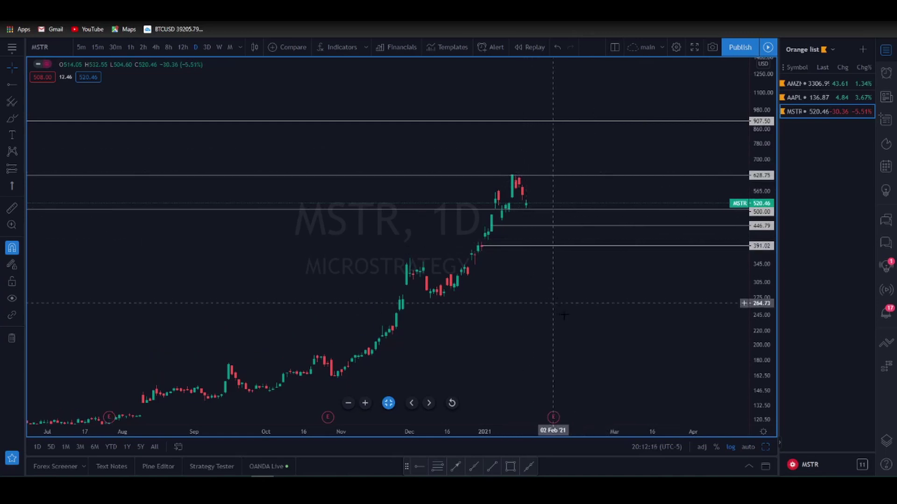
pyautogui.scroll(-3, 568, 320)
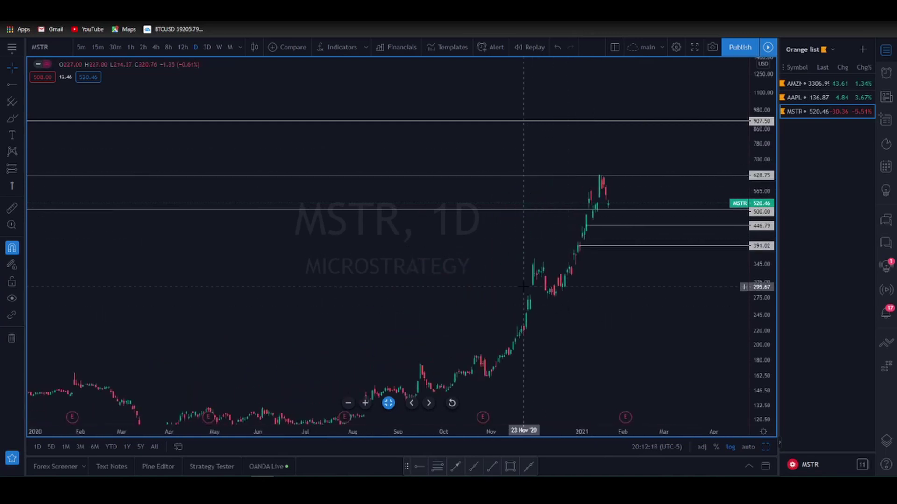